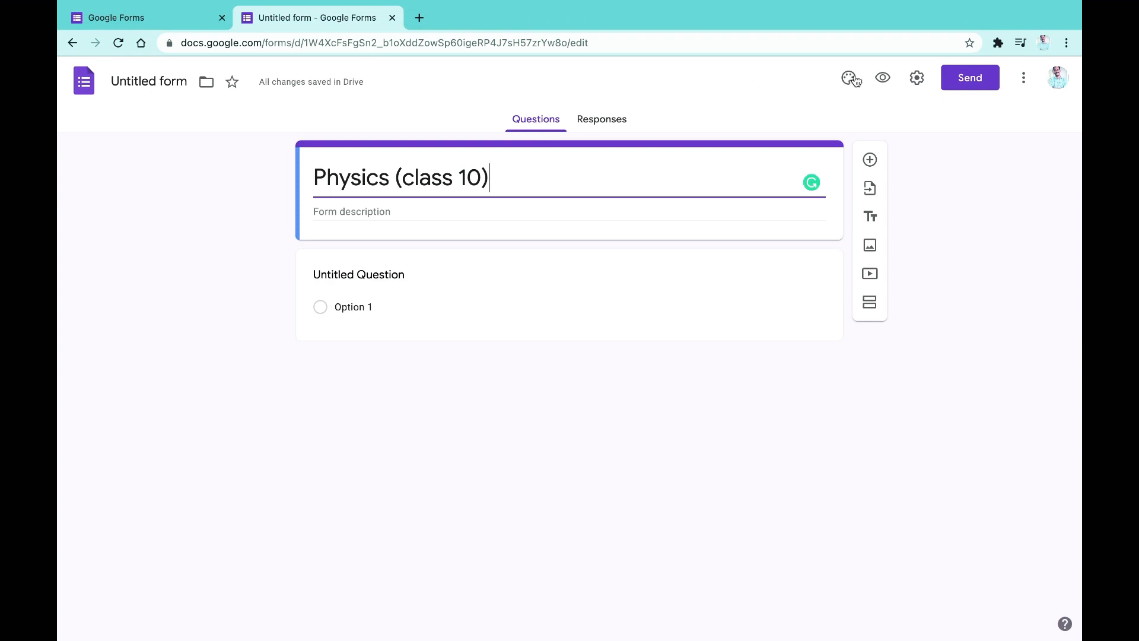
# - Make the form a quiz, reading the hints for missed questions, correct answers and point values before saving the settings
pyautogui.click(918, 81)
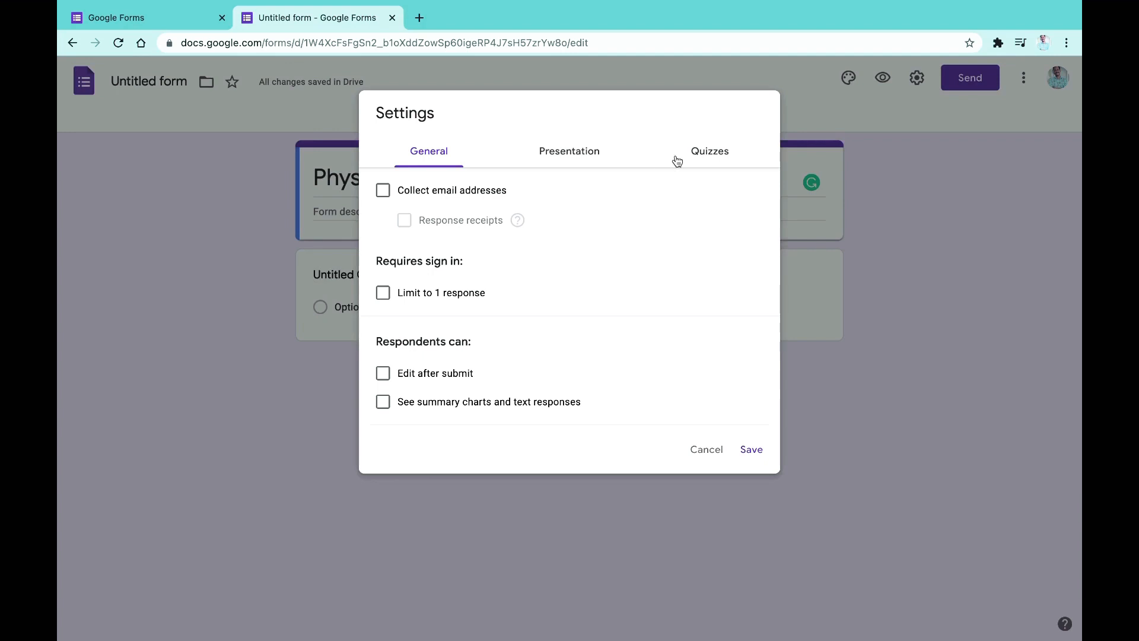
pyautogui.click(708, 164)
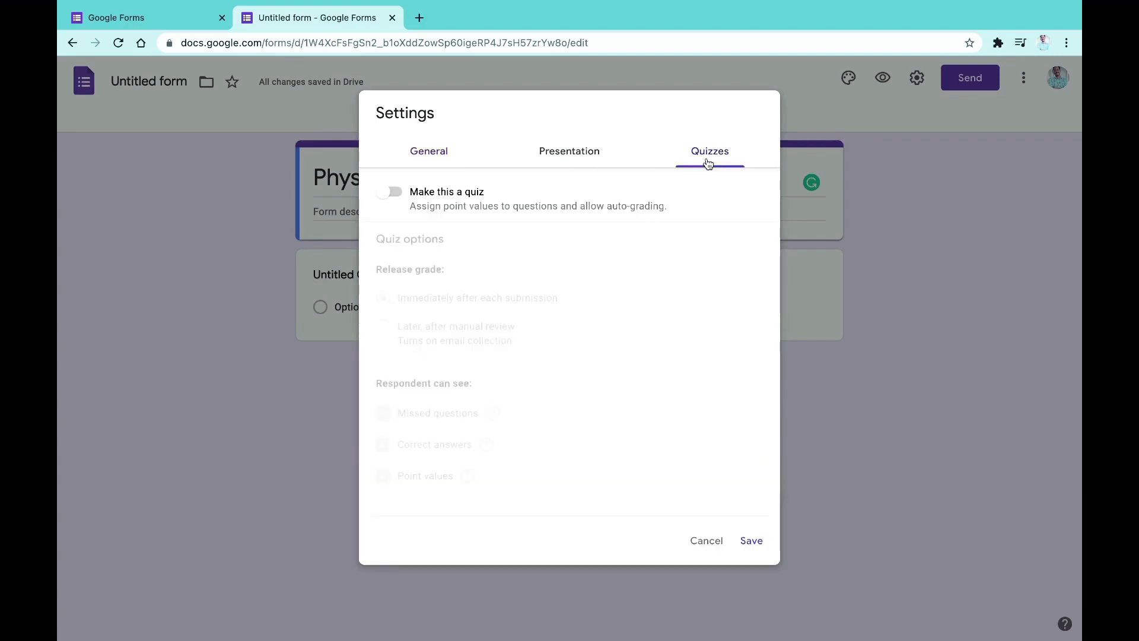
pyautogui.click(386, 195)
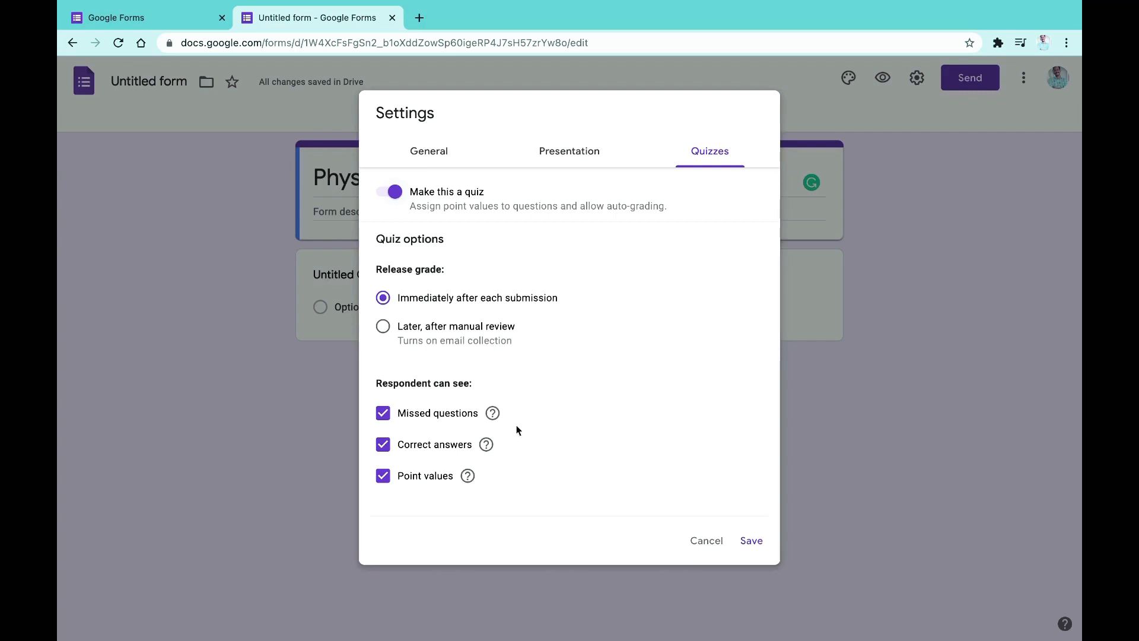
pyautogui.moveTo(493, 412)
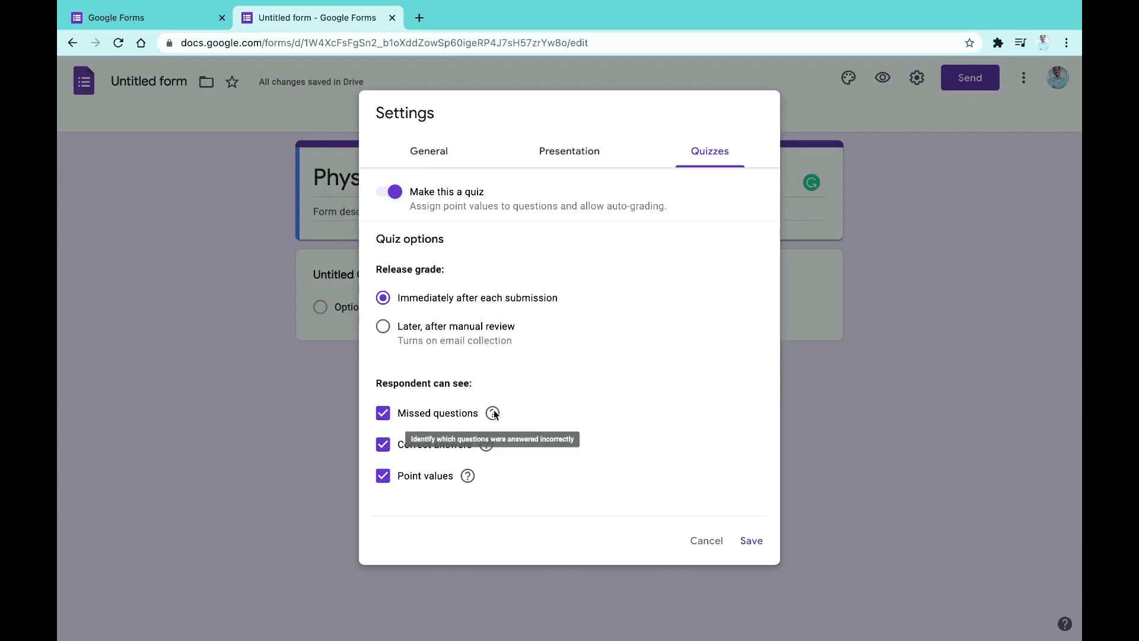
pyautogui.moveTo(489, 445)
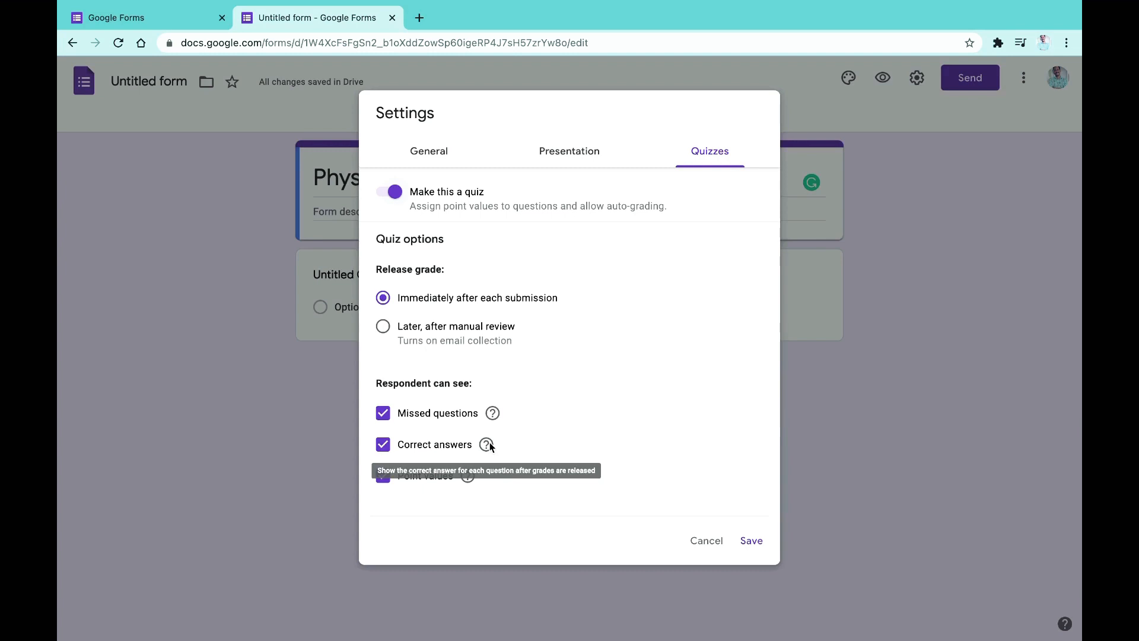
pyautogui.moveTo(470, 478)
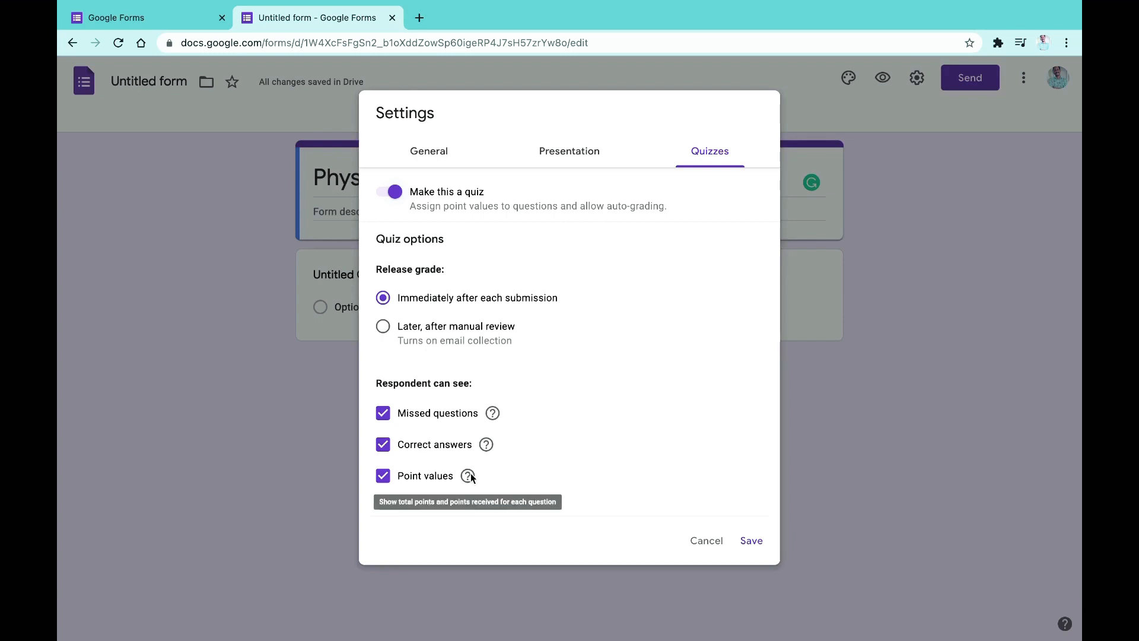
pyautogui.click(752, 541)
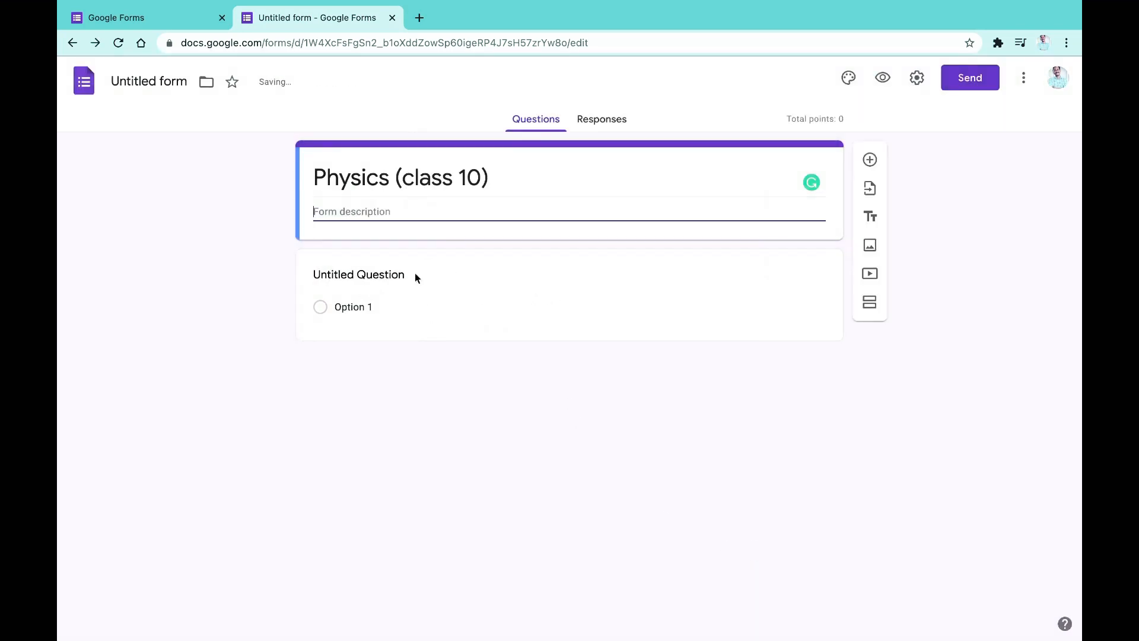
# - Title the untitled question "Your Name" and add a second question titled "Your Mobile"
pyautogui.click(371, 282)
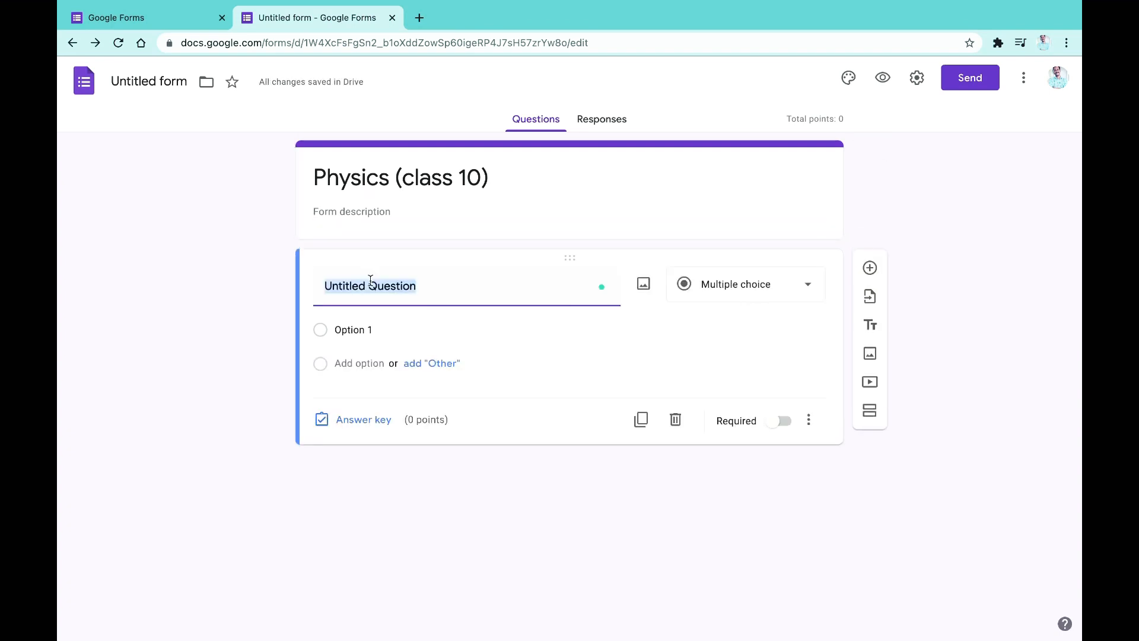
pyautogui.write('Your Name')
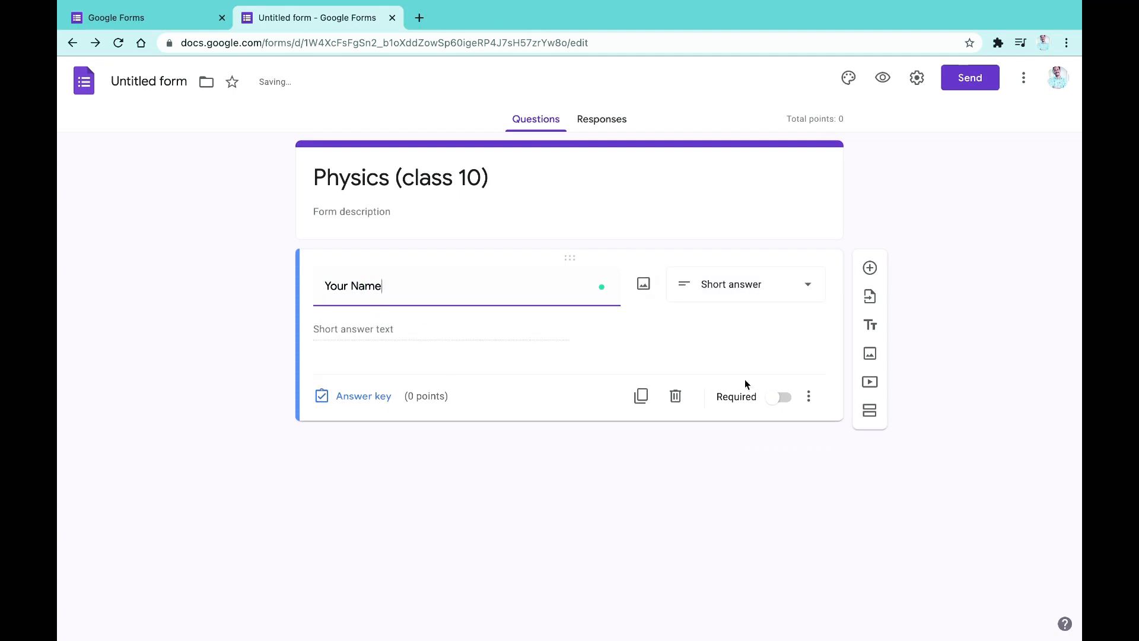
pyautogui.click(869, 268)
pyautogui.write('Your ')
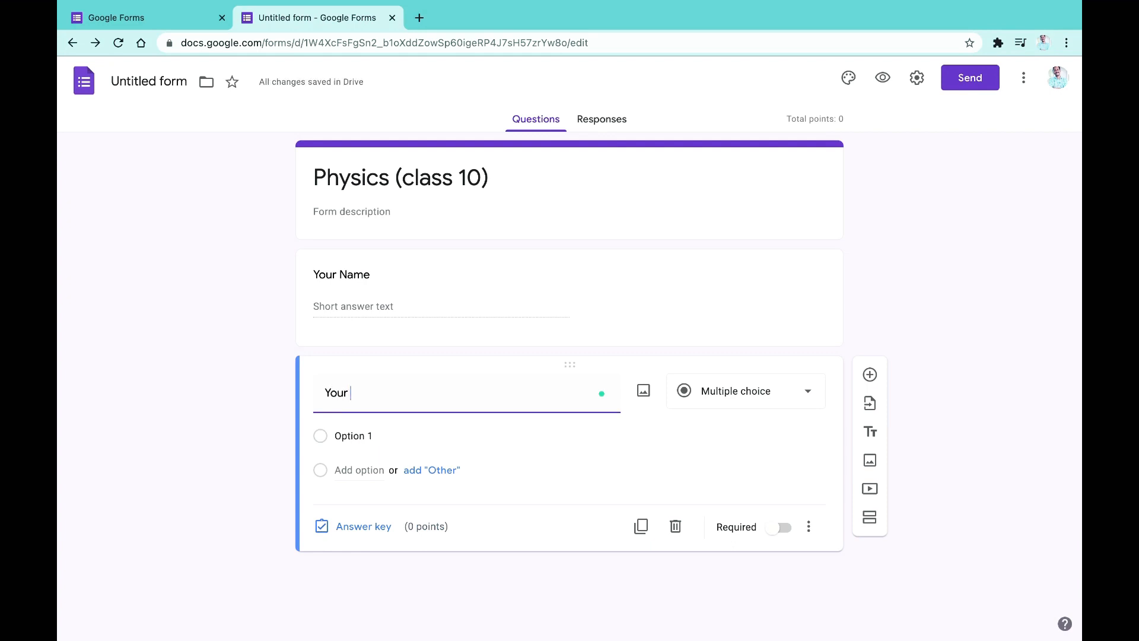
pyautogui.write('Miobile')
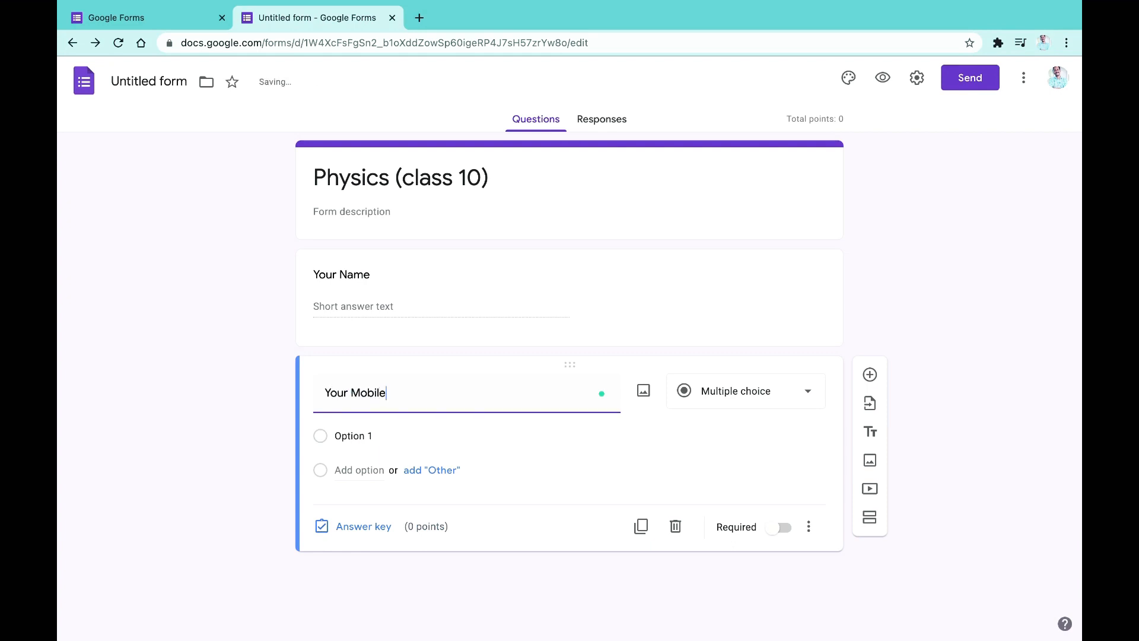
# - Add a third question titled "Your email ID" below the mobile question
pyautogui.click(870, 374)
pyautogui.write('Your e')
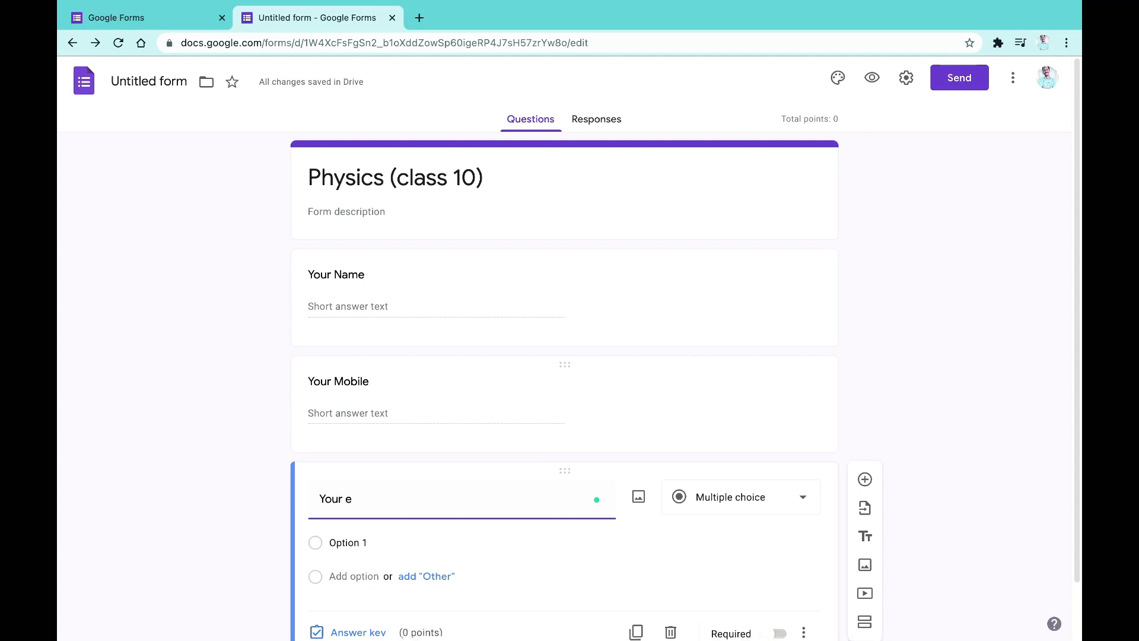
pyautogui.write('mail iD')
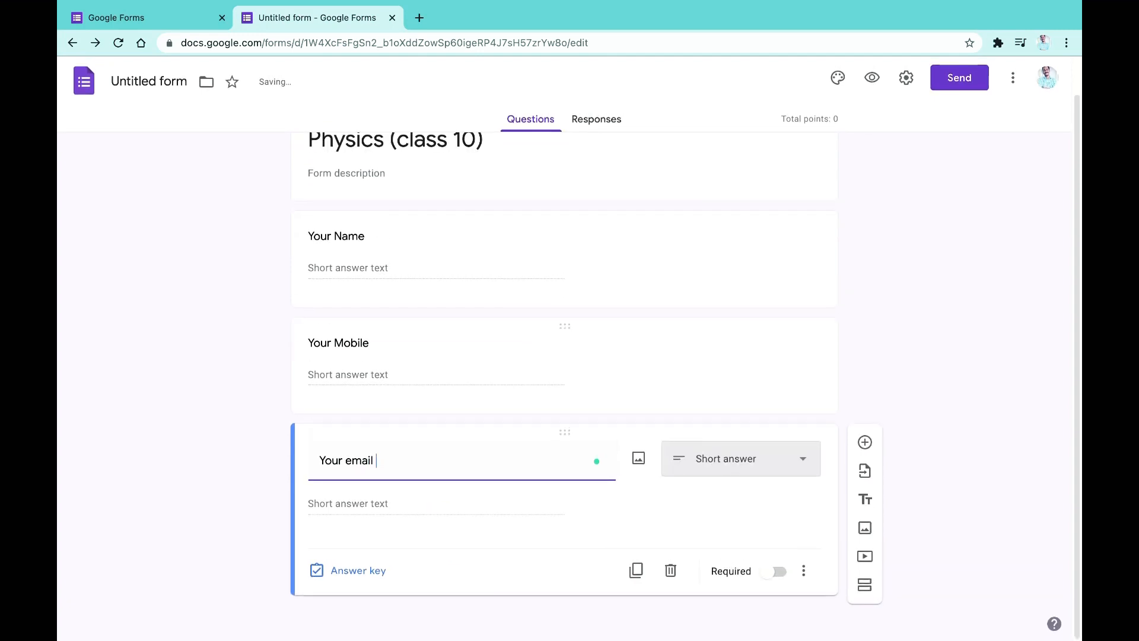
pyautogui.press('BackSpace')
pyautogui.press('BackSpace')
pyautogui.write('ID')
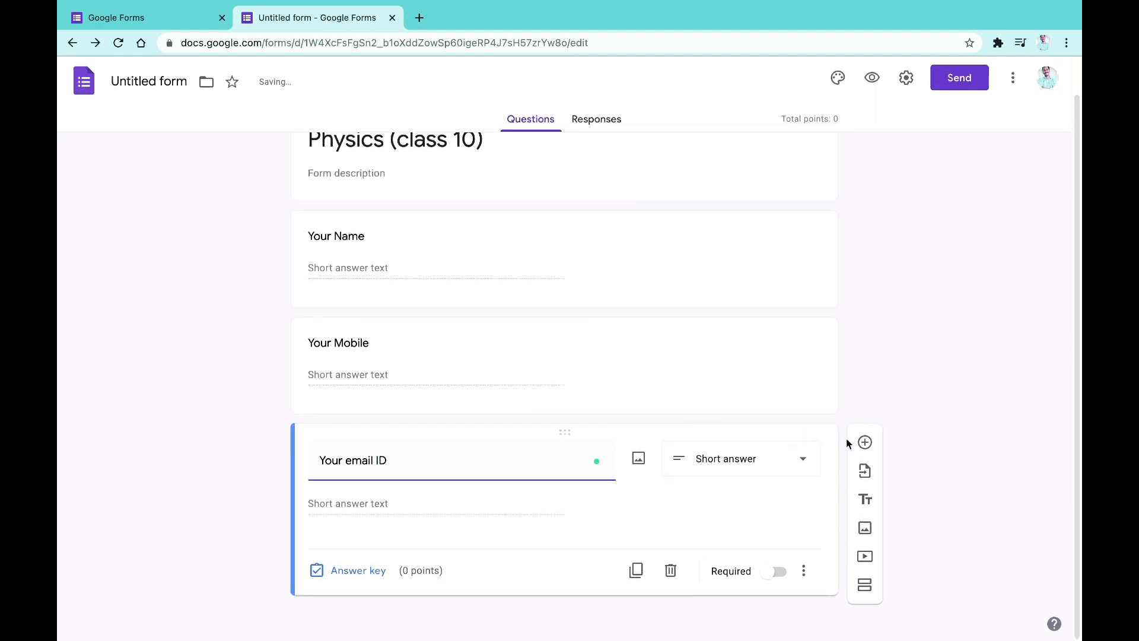
# - Add a multiple choice question reading "Who has stated the Right Hand Thumb Rule ?" after the email question
pyautogui.click(862, 444)
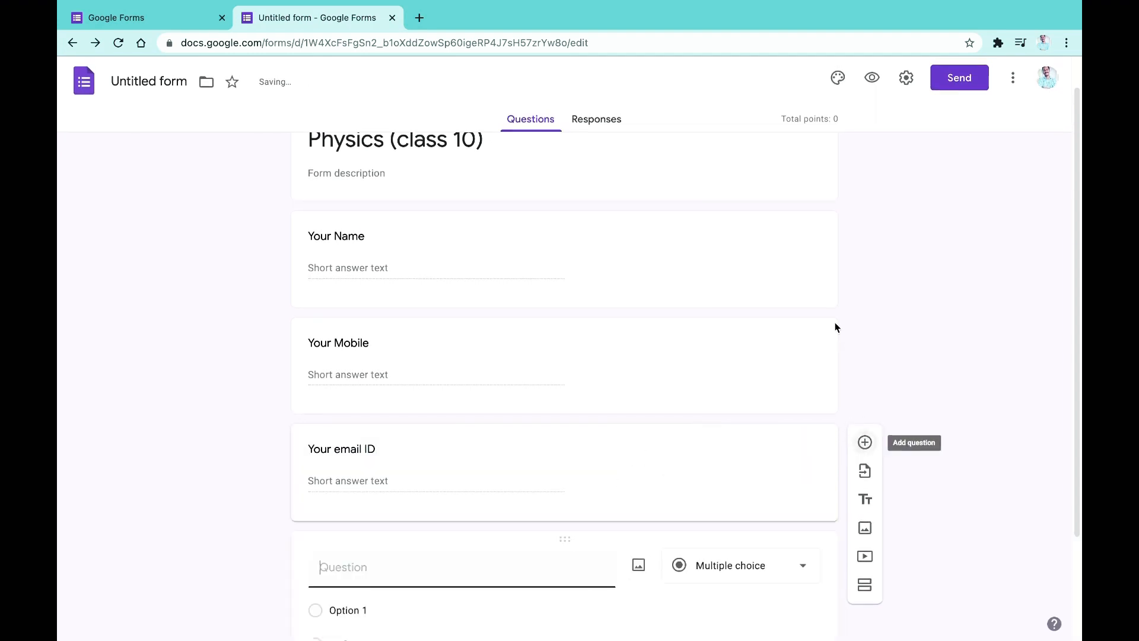
pyautogui.scroll(-1, 580, 392)
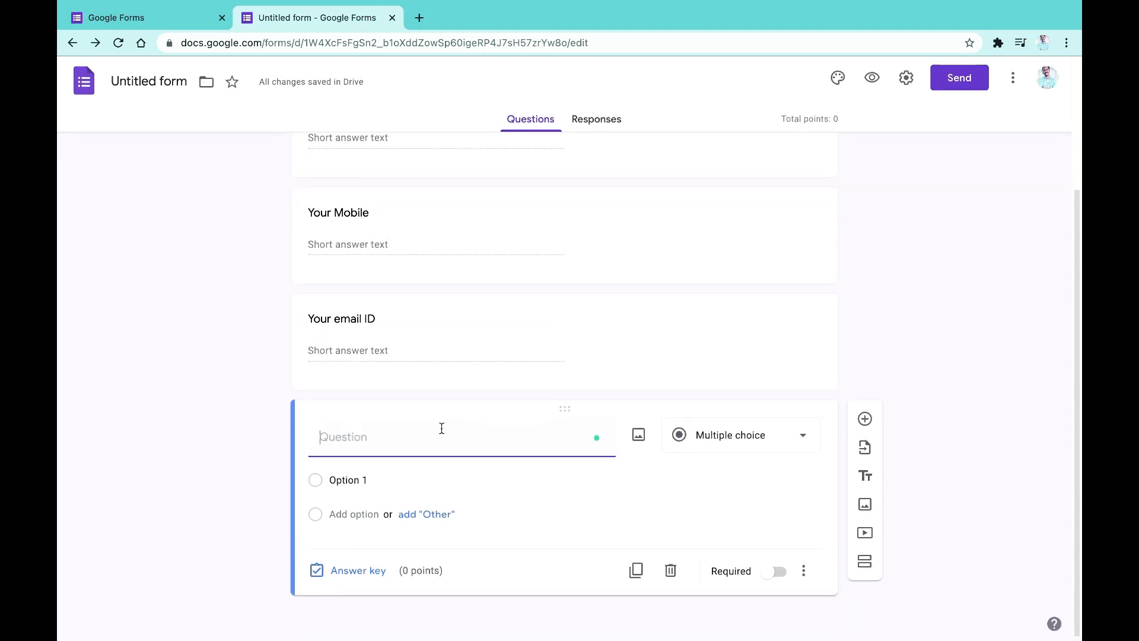
pyautogui.write('Who has ')
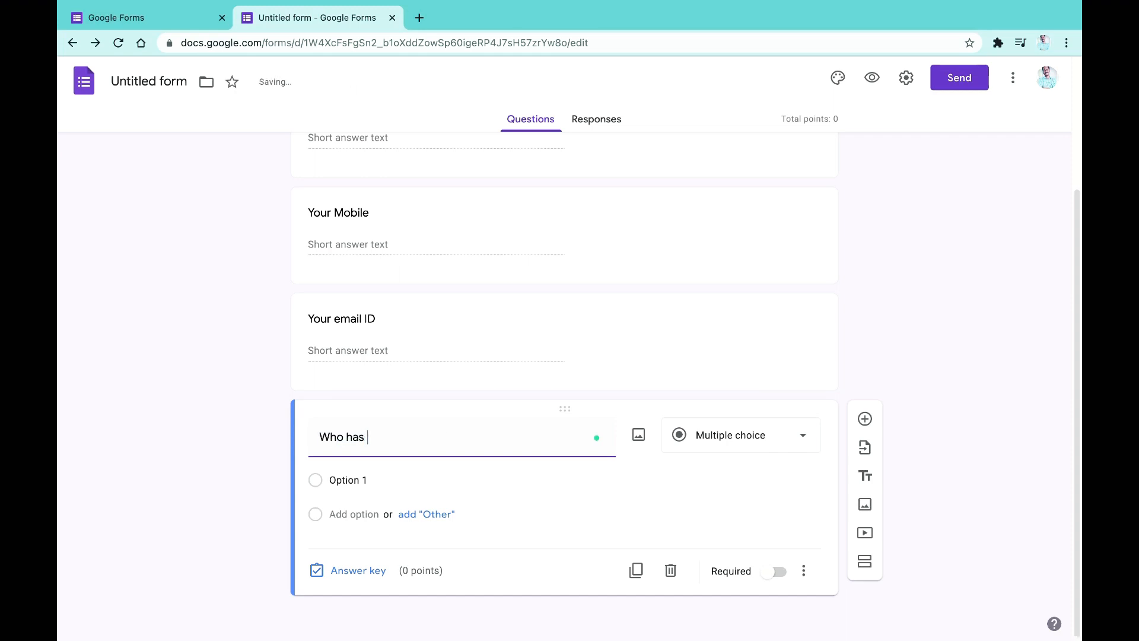
pyautogui.write('stated the Right Hand Thumb ')
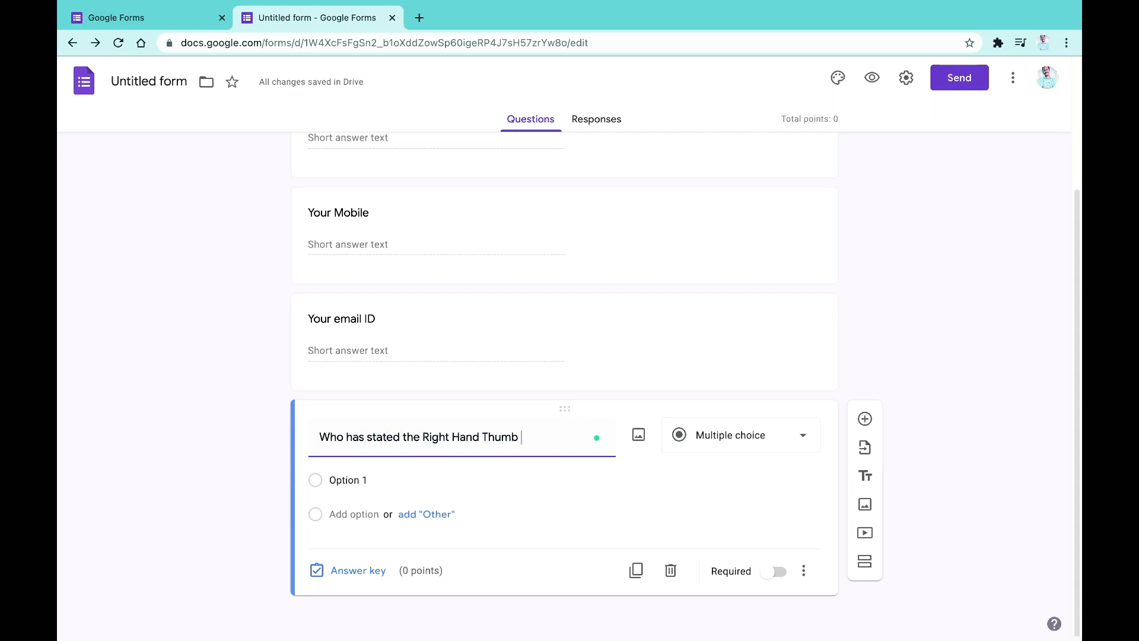
pyautogui.write('Rule ?')
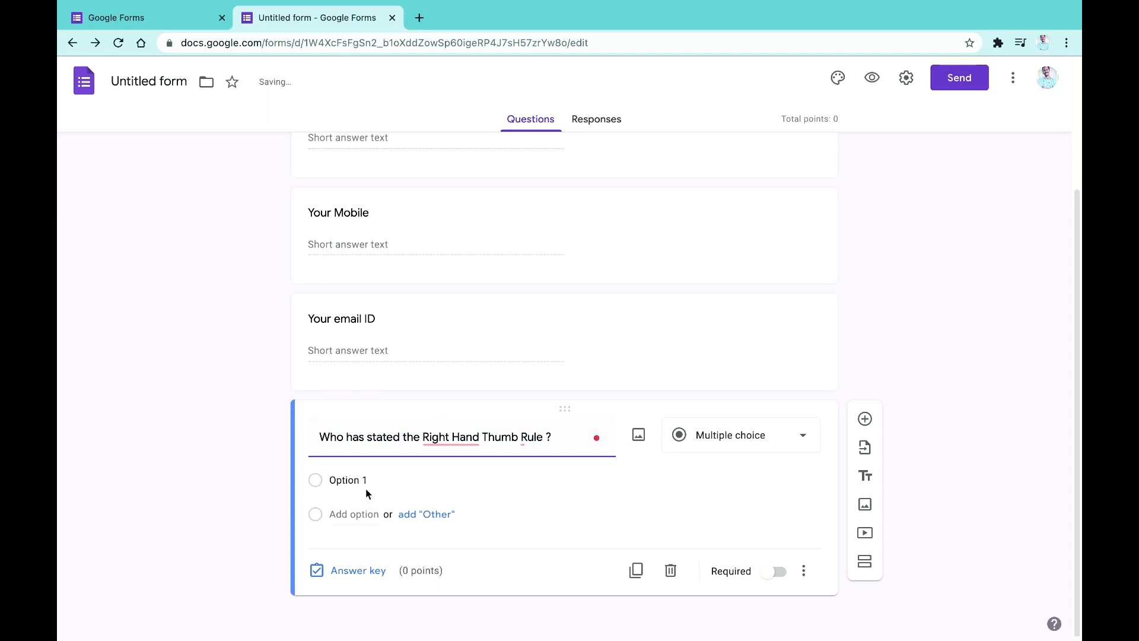
# - Give the Right Hand Thumb Rule question four answer options: Orsted, Flemings, Einstein and Maxwell
pyautogui.click(363, 482)
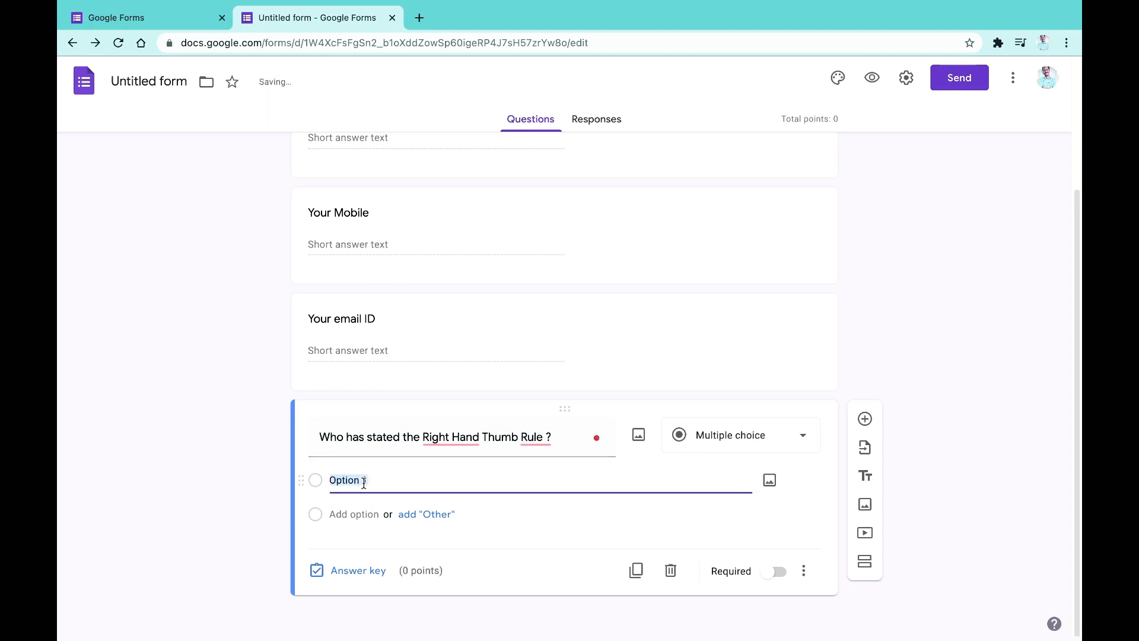
pyautogui.write('Orsted')
pyautogui.click(354, 514)
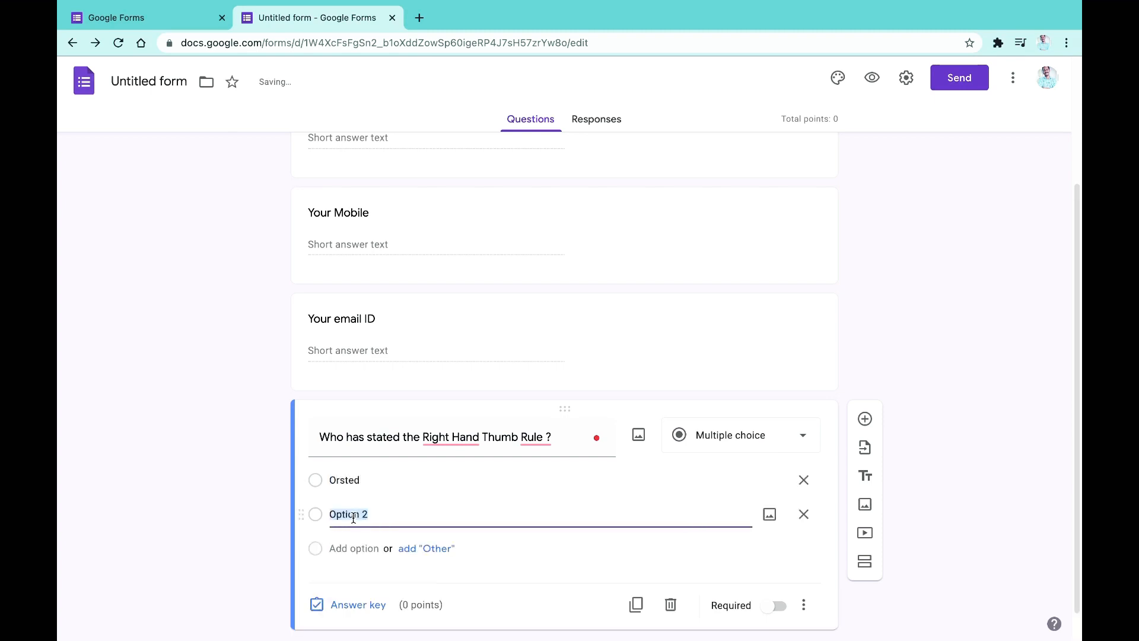
pyautogui.write('Flemings')
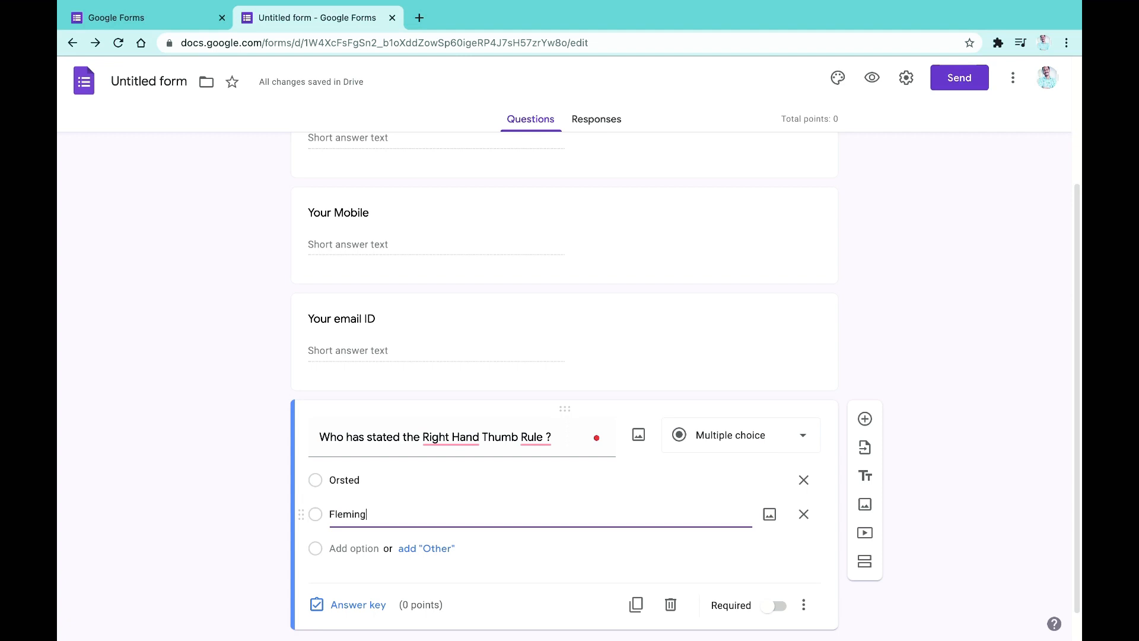
pyautogui.click(349, 549)
pyautogui.write('Ei')
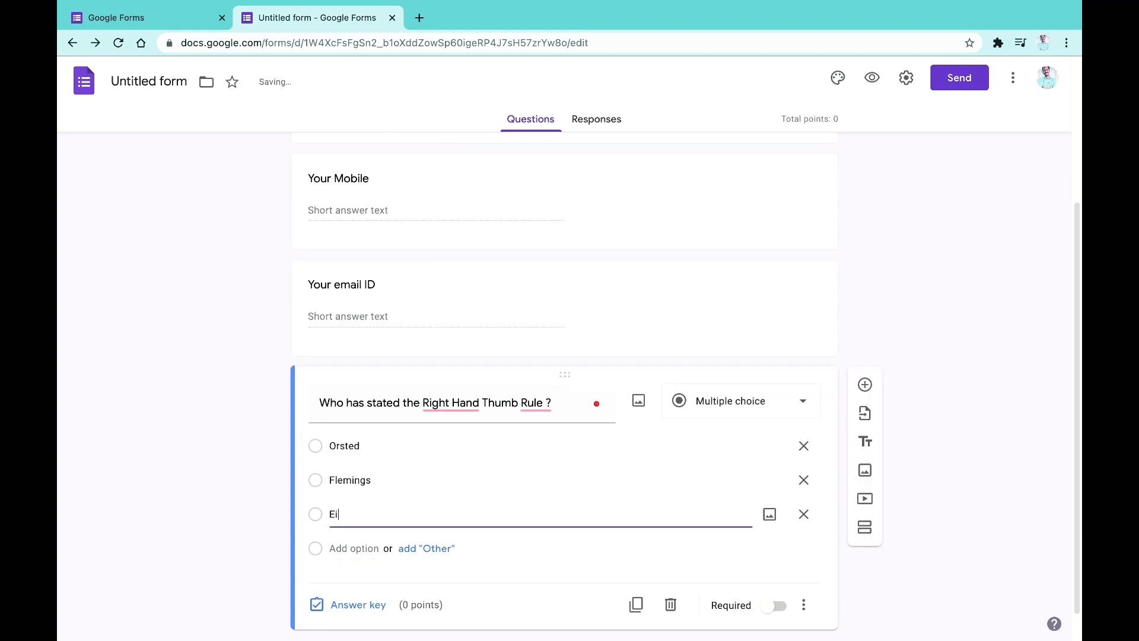
pyautogui.write('nstein')
pyautogui.click(348, 548)
pyautogui.write('Maxwell')
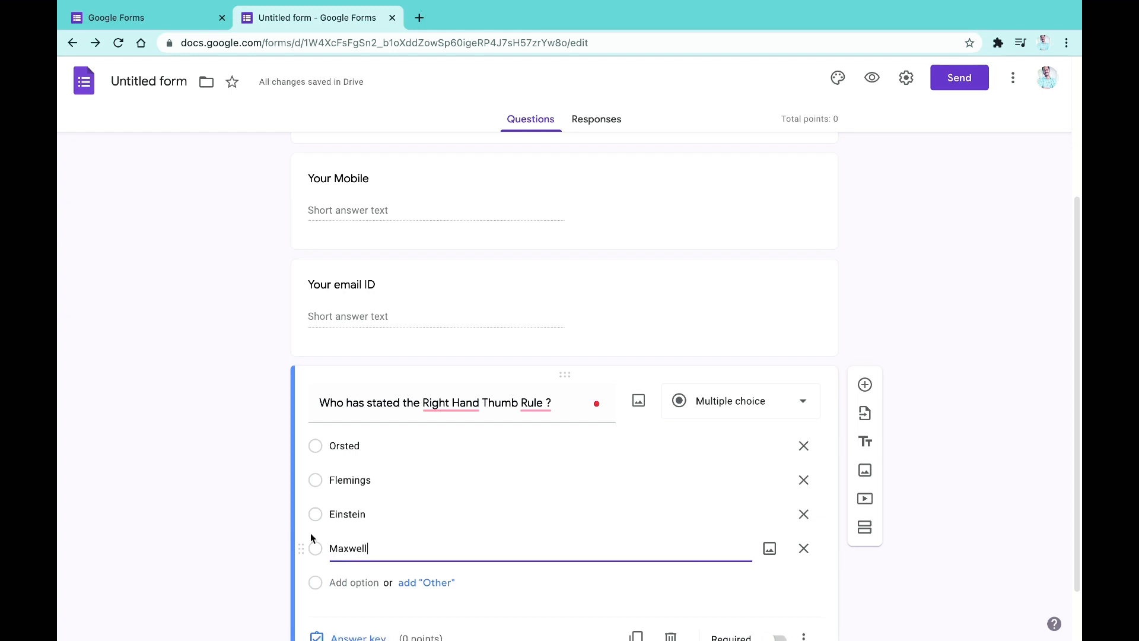
# - Mark Maxwell as the correct answer in the question's answer key and set its value to 2 points
pyautogui.scroll(-2, 236, 485)
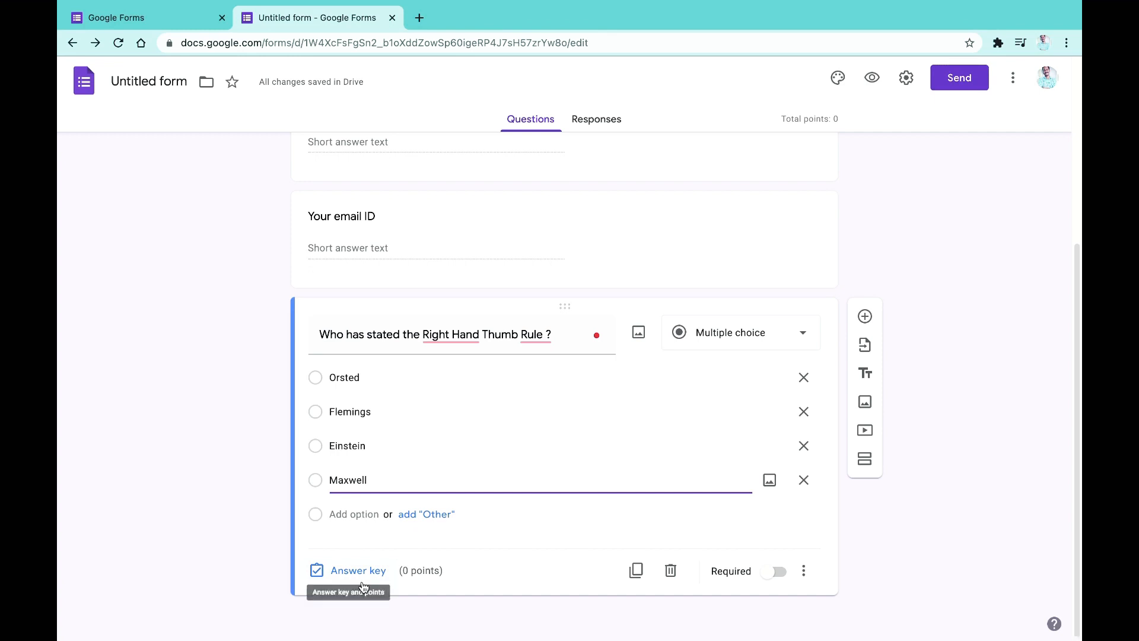
pyautogui.click(356, 571)
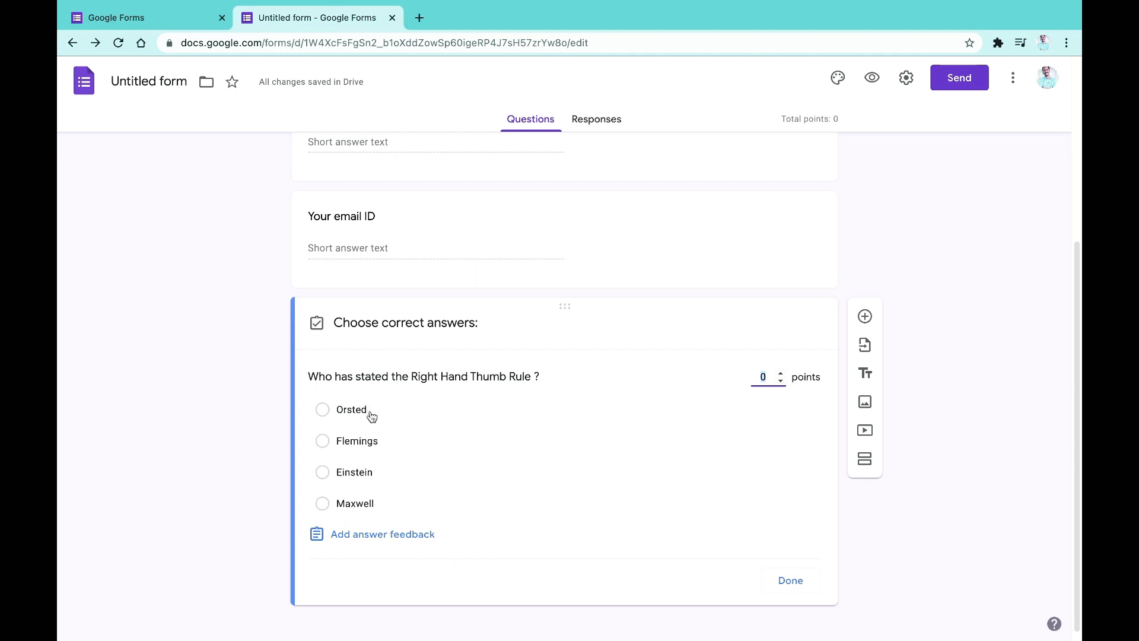
pyautogui.click(328, 509)
pyautogui.click(781, 373)
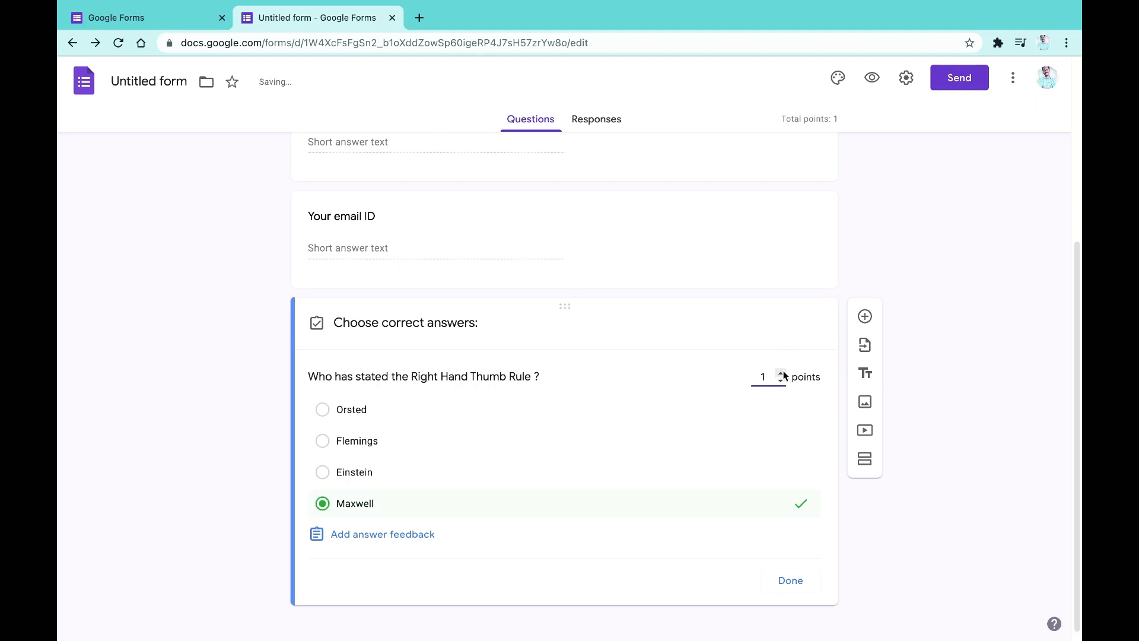
pyautogui.click(780, 372)
# - Enter the incorrect-answer feedback "Your answer is incorrect. Please refer page 34 in Chapter 3 and refresh your knowledge."
pyautogui.click(400, 544)
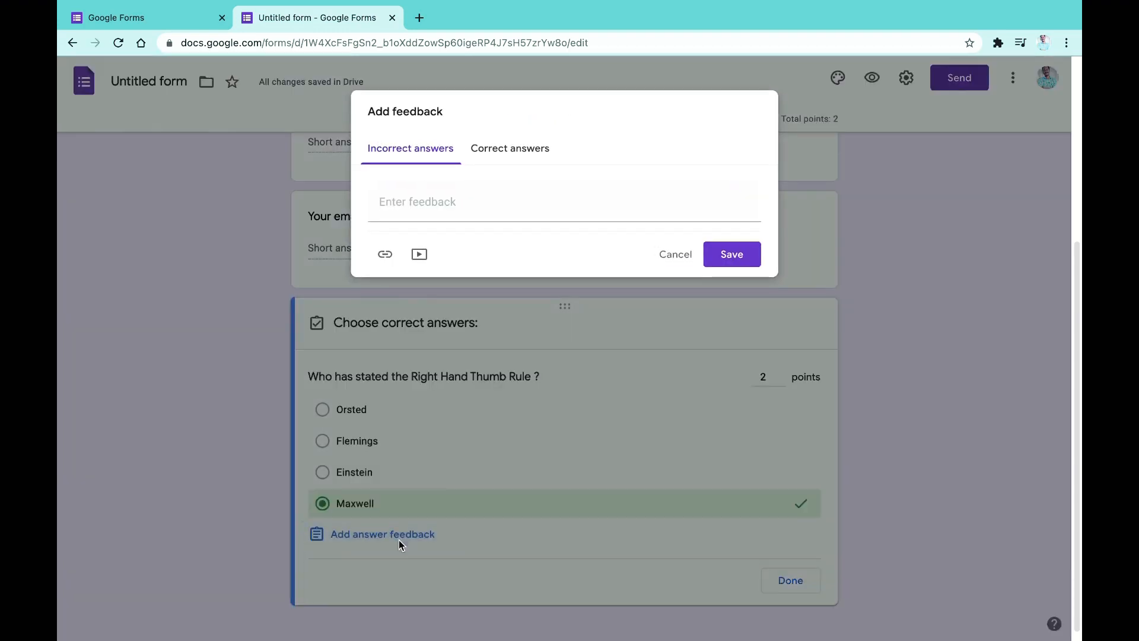
pyautogui.click(461, 213)
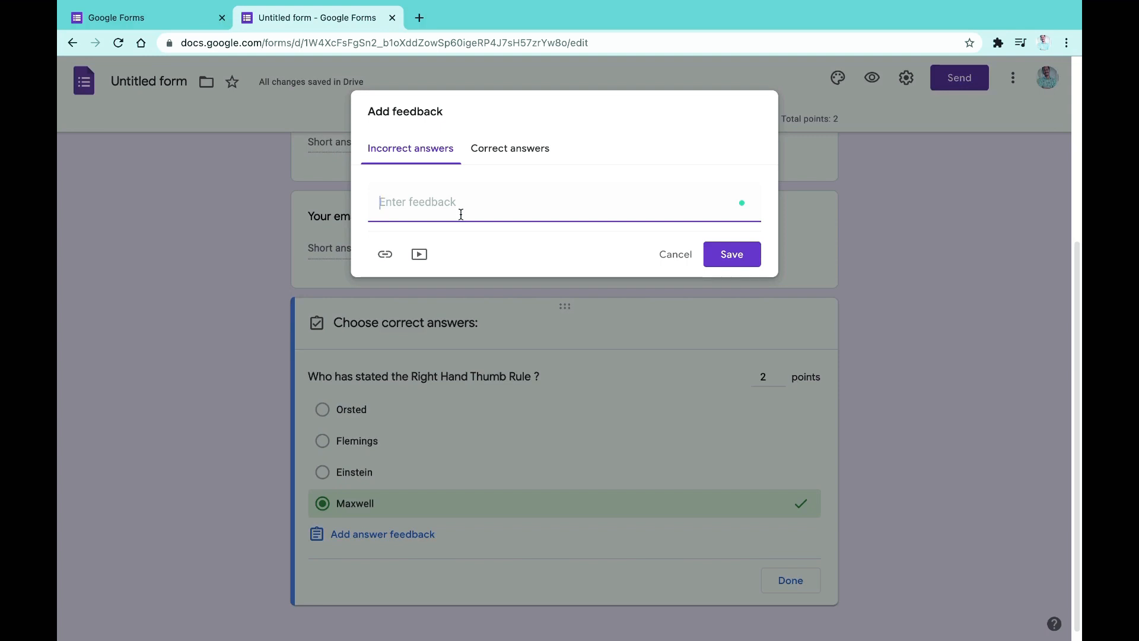
pyautogui.write('Your answer is incorrect. Please refer page')
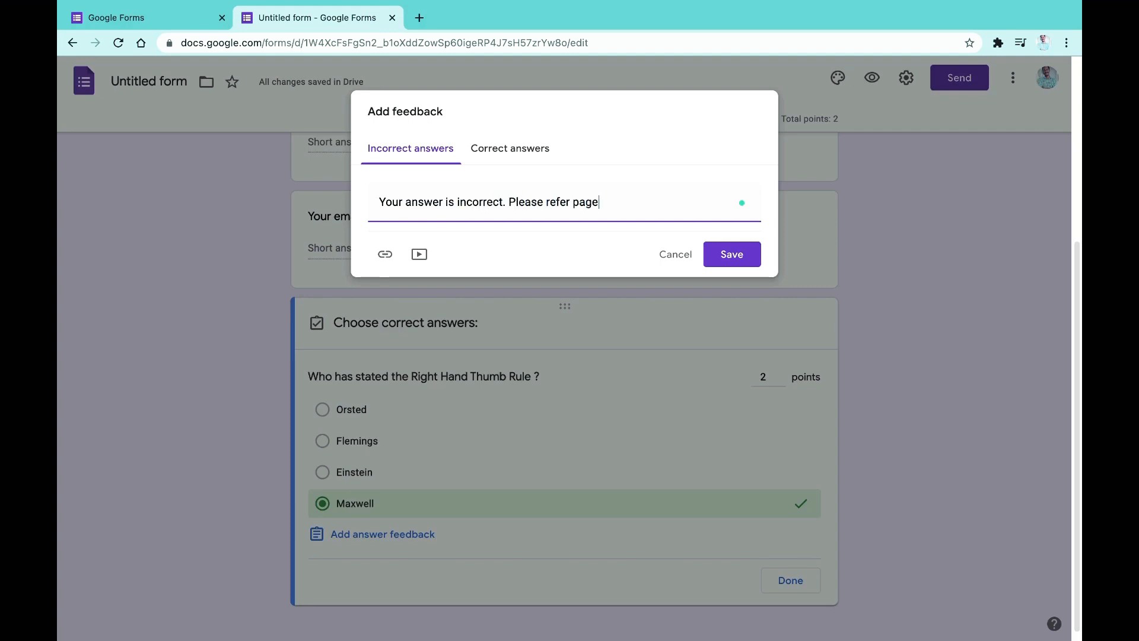
pyautogui.write(' 34 in Chapter 3 and refresh your knowledge.')
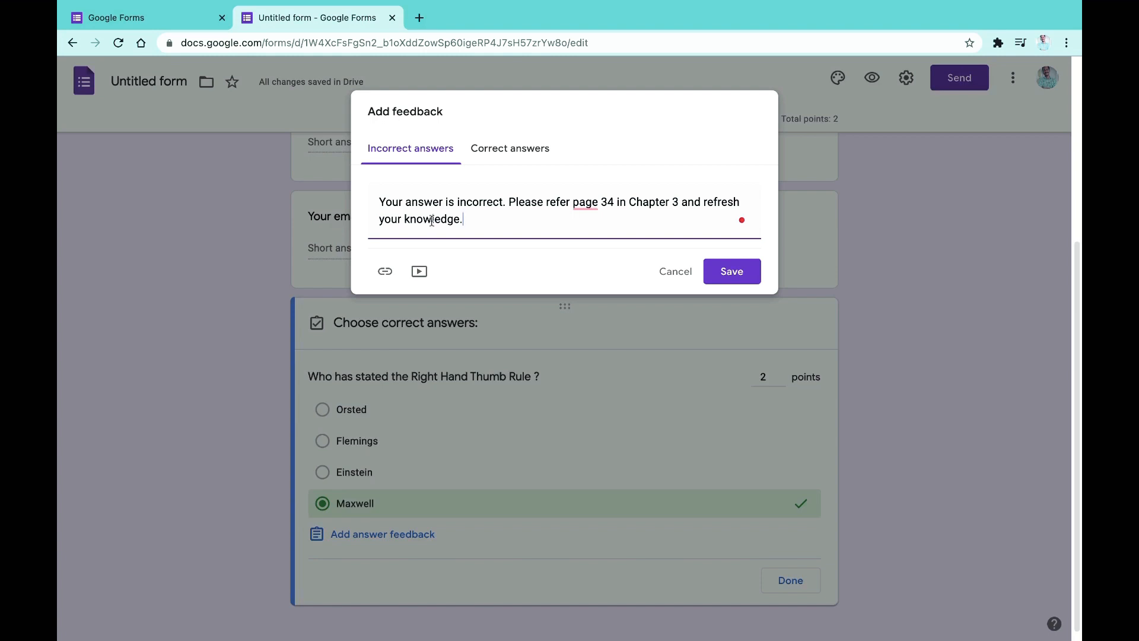
# - Enter the correct-answer feedback "Yahoo! Your answer is correct." and save the answer feedback
pyautogui.click(495, 155)
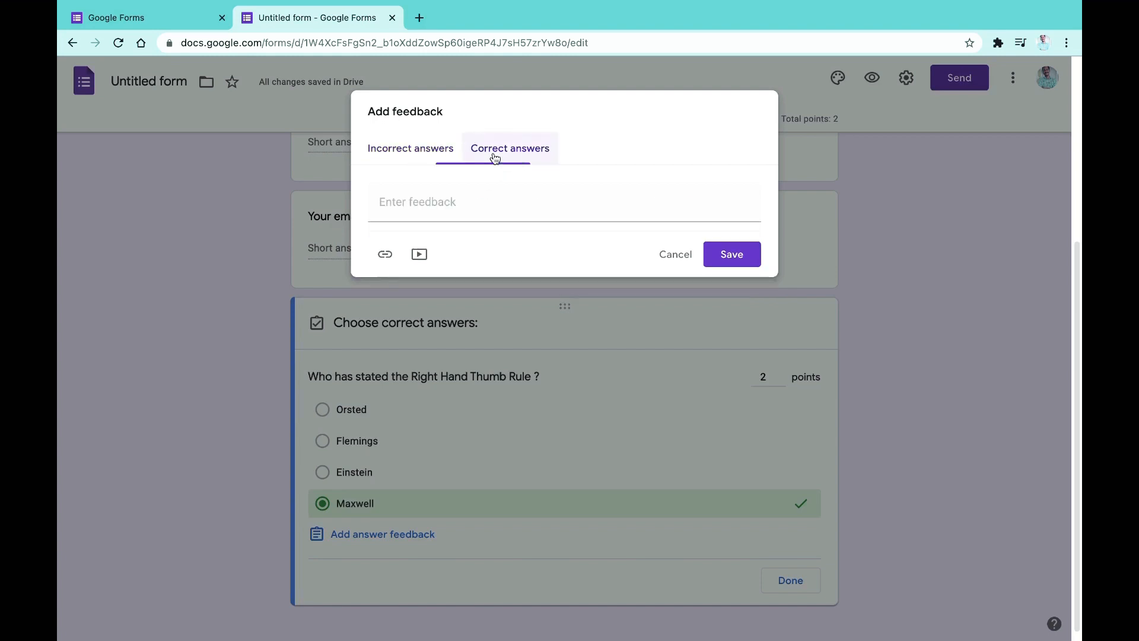
pyautogui.click(451, 208)
pyautogui.write('Yahoo!')
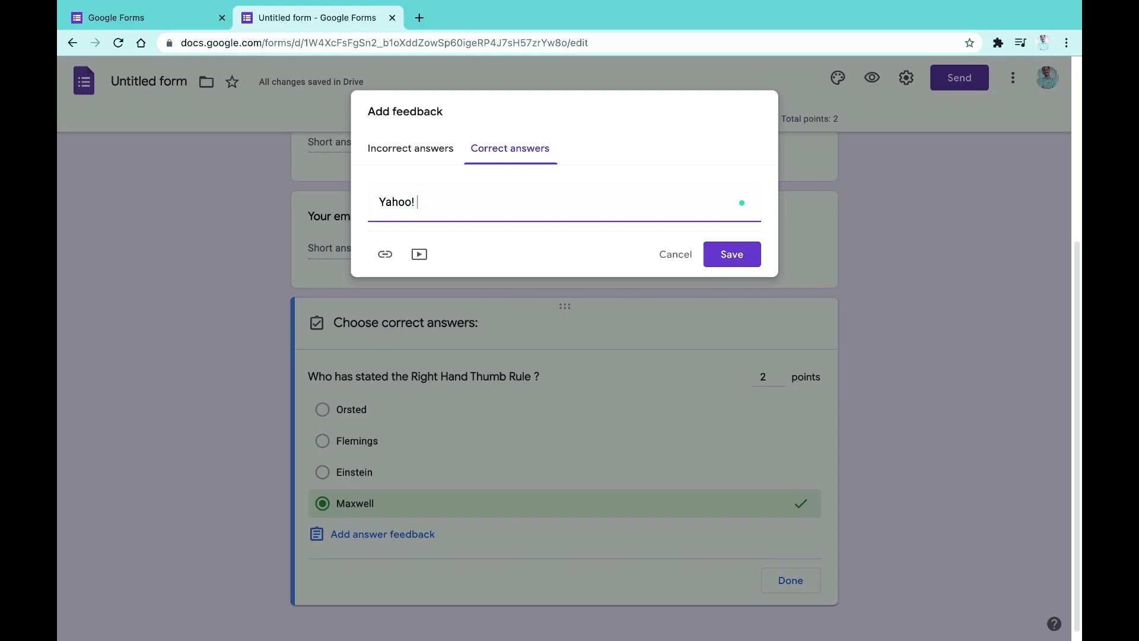
pyautogui.write(' Your answer is ')
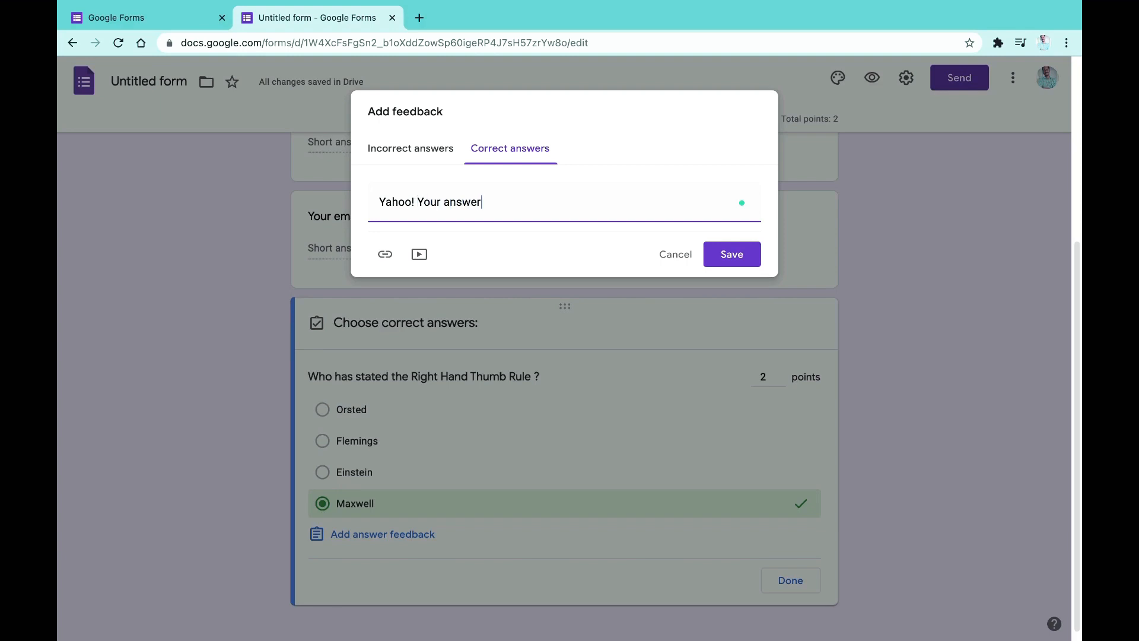
pyautogui.write('correct.')
pyautogui.click(739, 256)
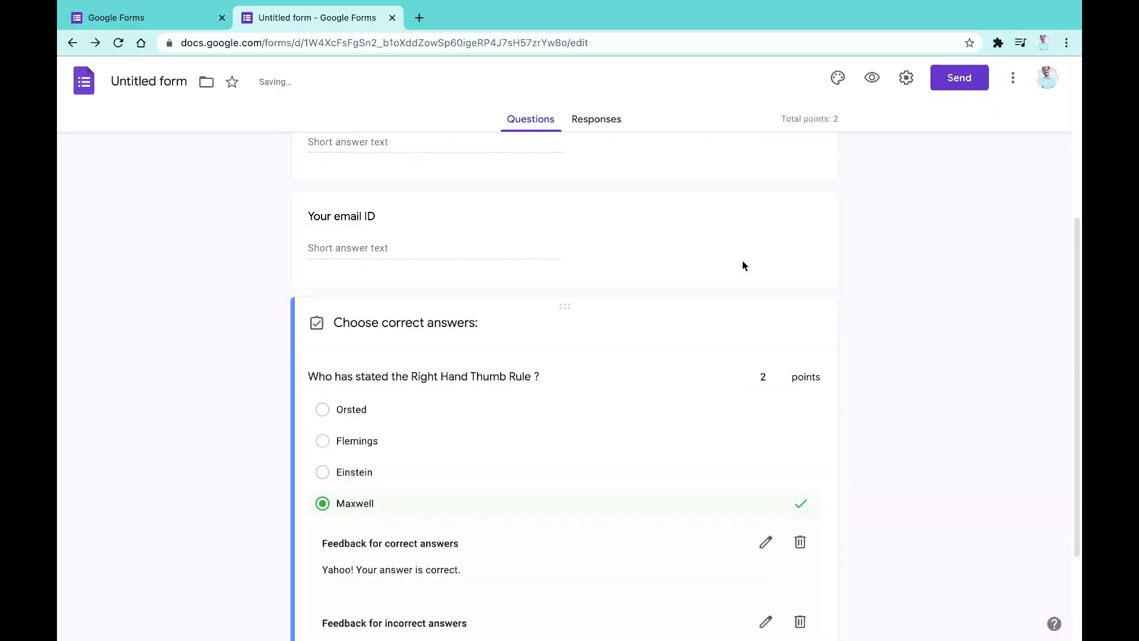
# - Finish the first question's answer key and title the new multiple choice question "Which device produces the Electric Current ?"
pyautogui.scroll(-3, 742, 261)
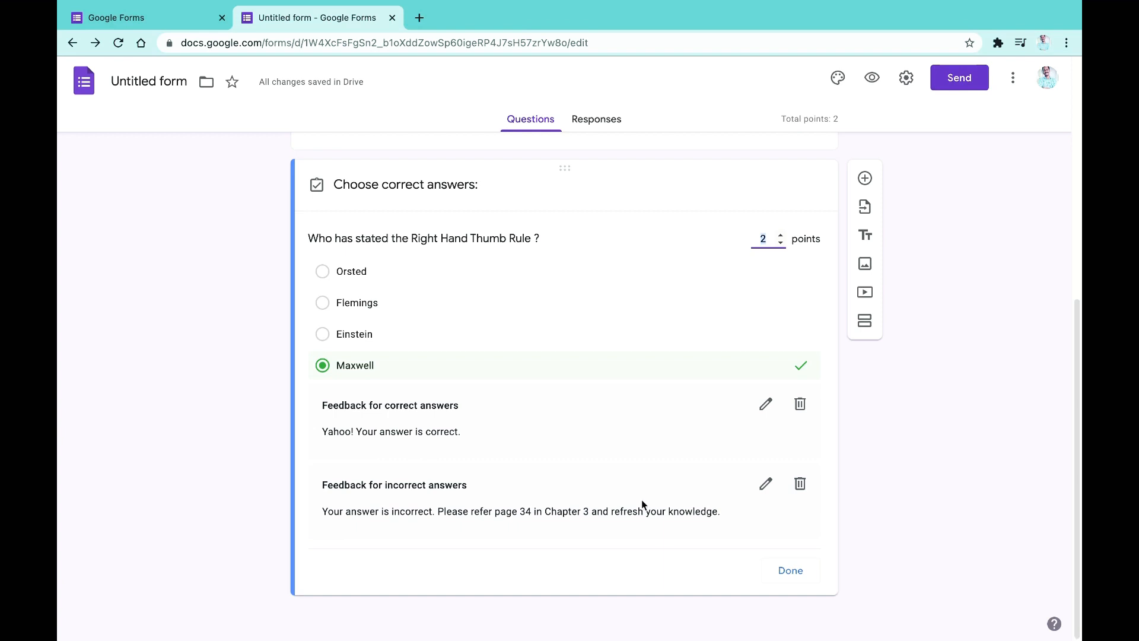
pyautogui.click(786, 571)
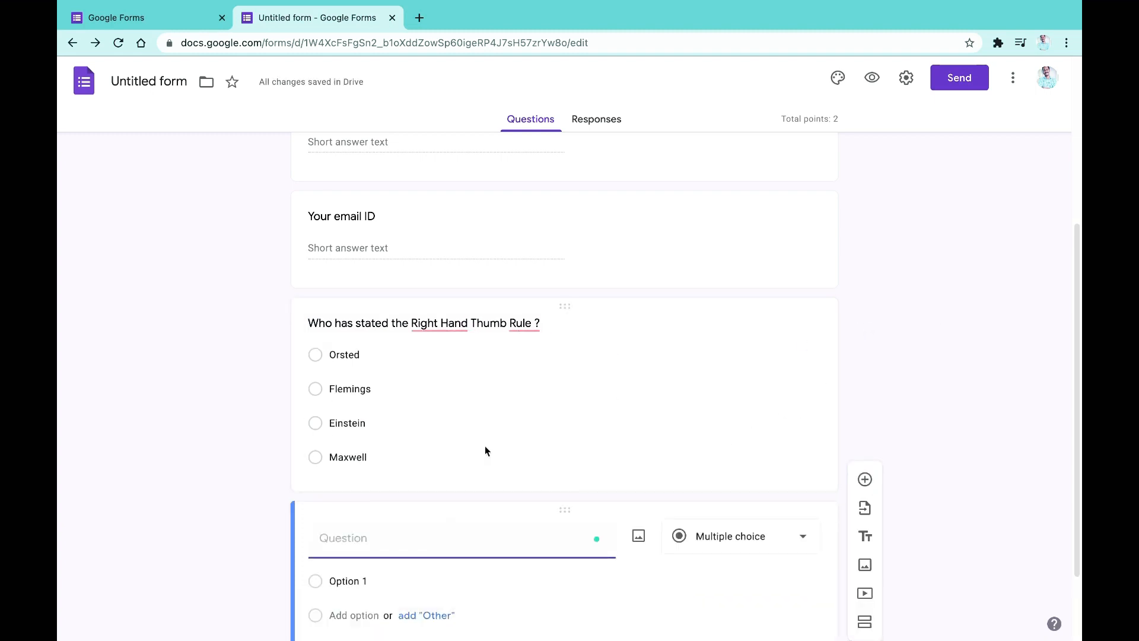
pyautogui.scroll(-2, 615, 404)
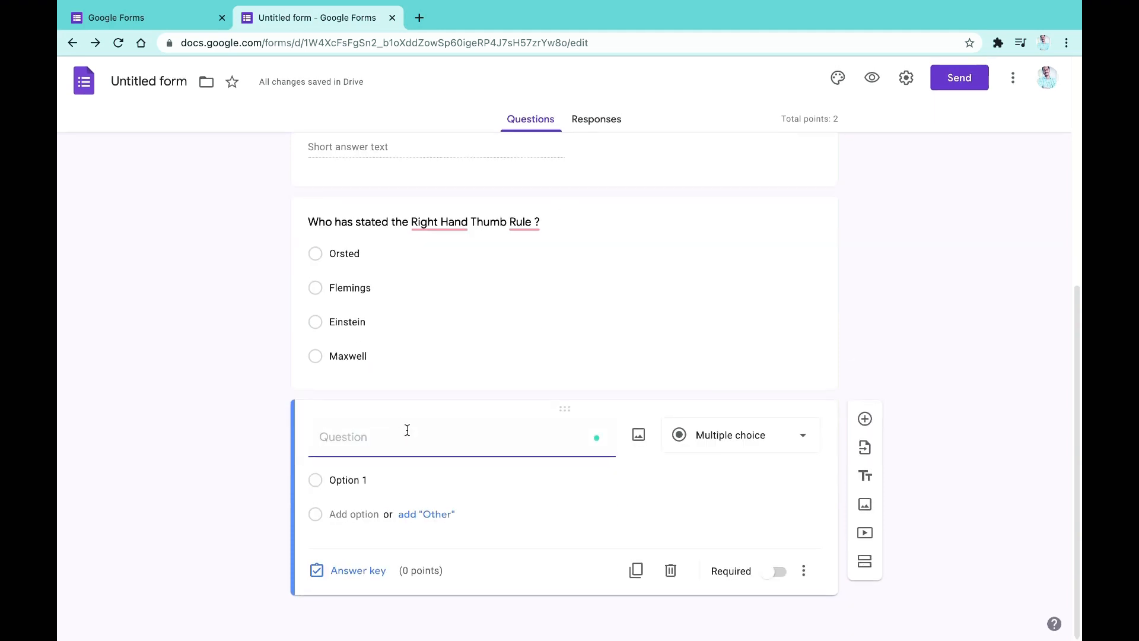
pyautogui.write('Which')
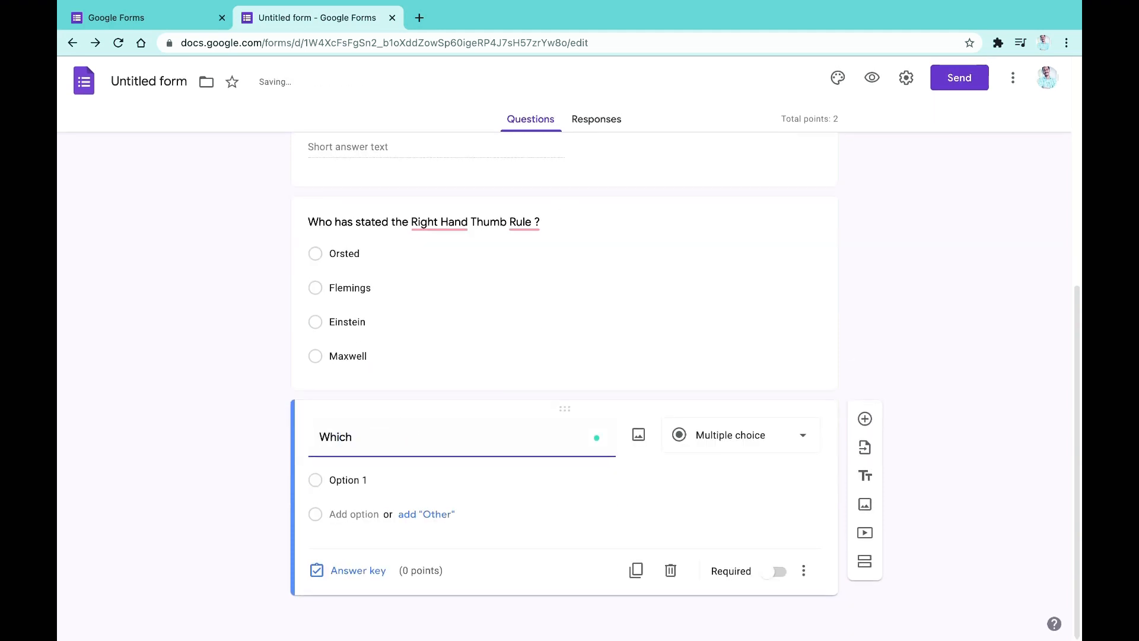
pyautogui.write(' device produces the ')
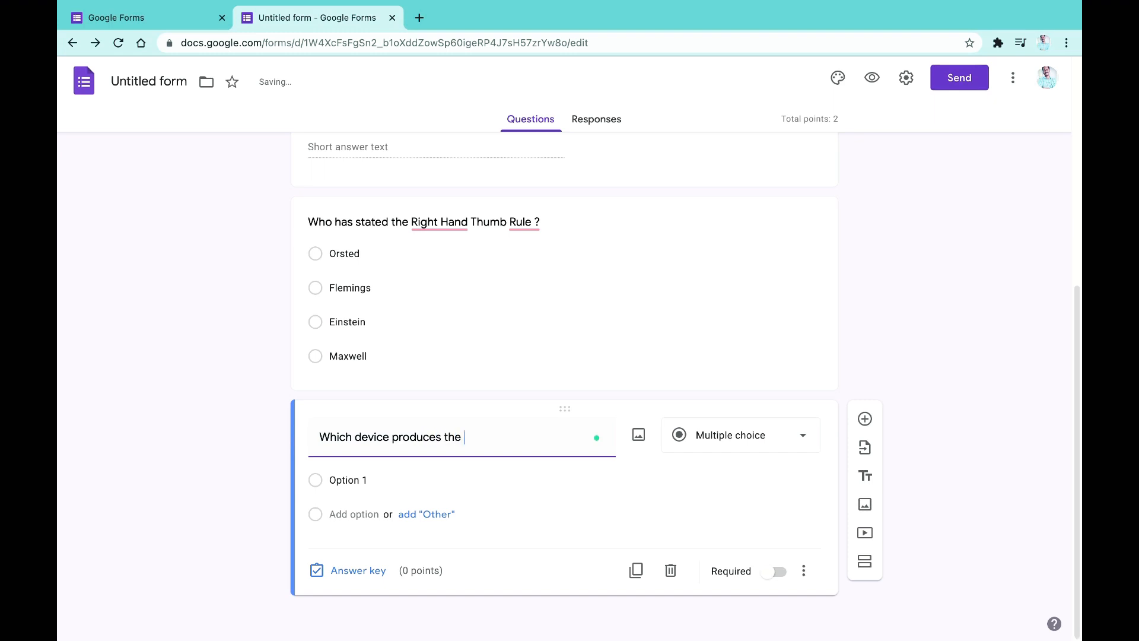
pyautogui.write('Electric Current ?')
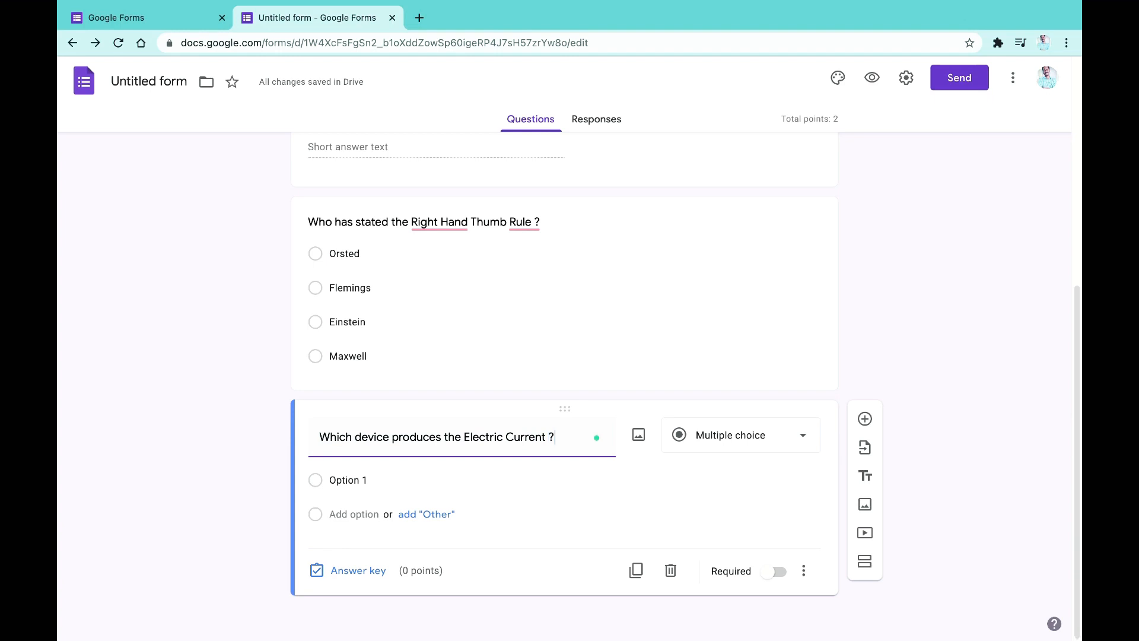
# - Give the Electric Current question four answer options: Generator, Galvanometer, Ammeter and Motor
pyautogui.click(346, 481)
pyautogui.write('Generator')
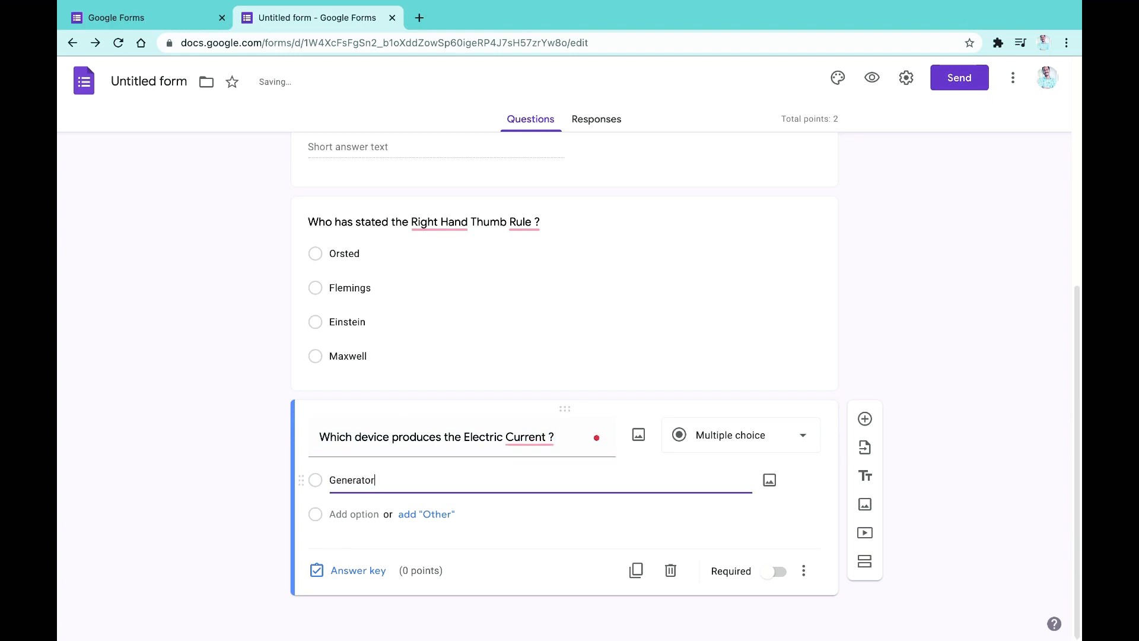
pyautogui.click(348, 513)
pyautogui.write('Galvanometer')
pyautogui.click(339, 548)
pyautogui.write('Ammeter')
pyautogui.click(353, 580)
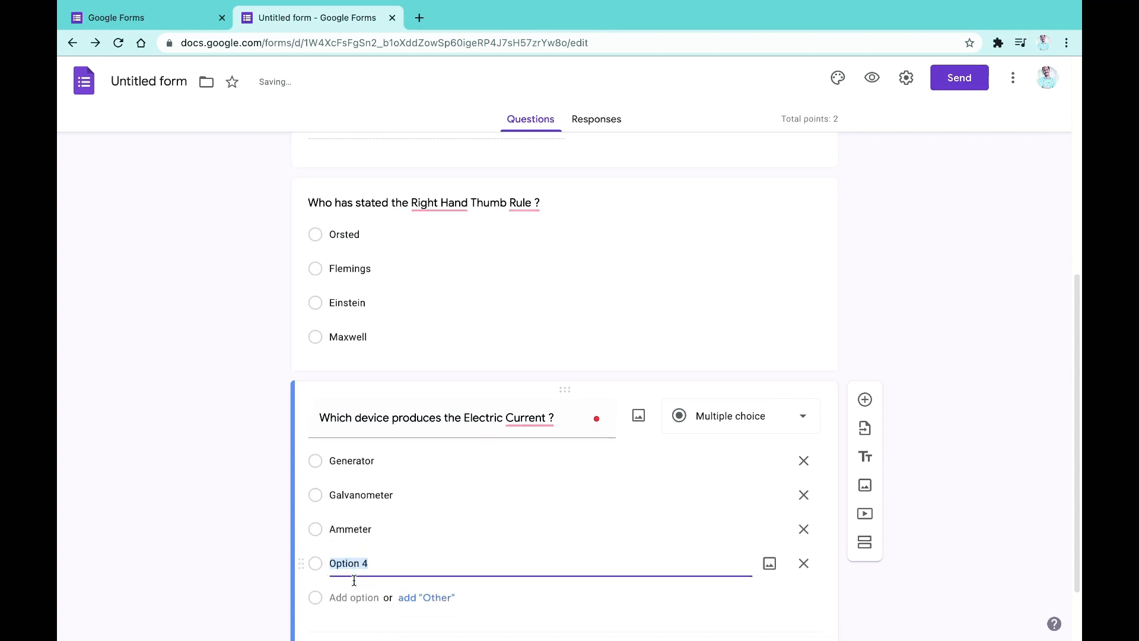
pyautogui.write('Mpt')
pyautogui.press('BackSpace')
pyautogui.press('BackSpace')
pyautogui.write('otor')
# - Mark Generator as the correct answer in the Electric Current question's answer key and set its value to 2 points
pyautogui.scroll(-2, 360, 585)
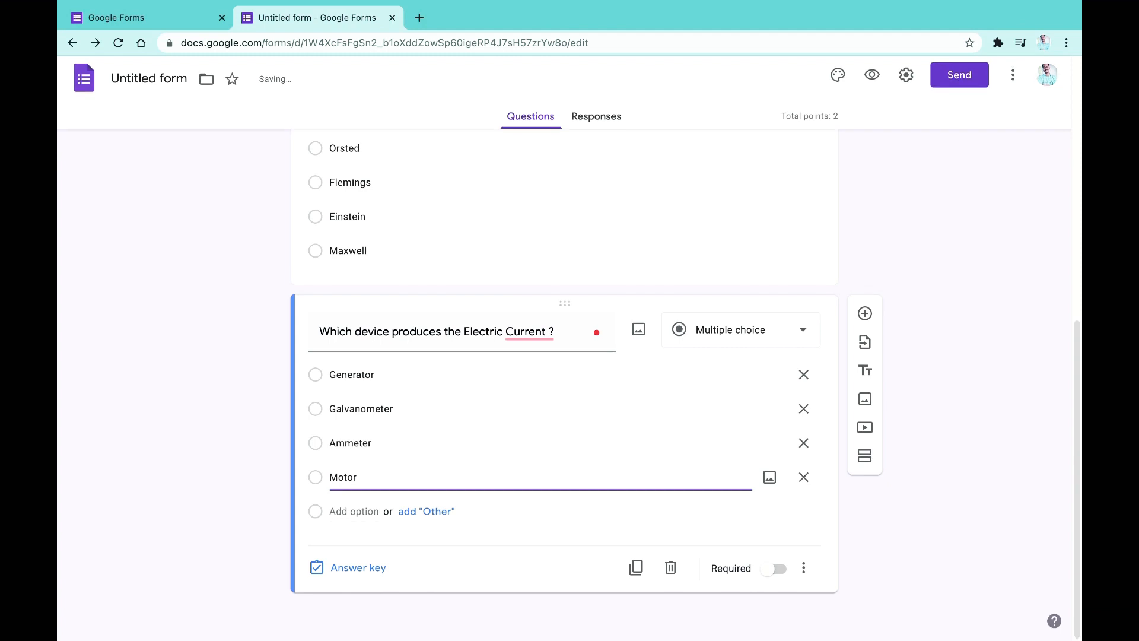
pyautogui.click(368, 576)
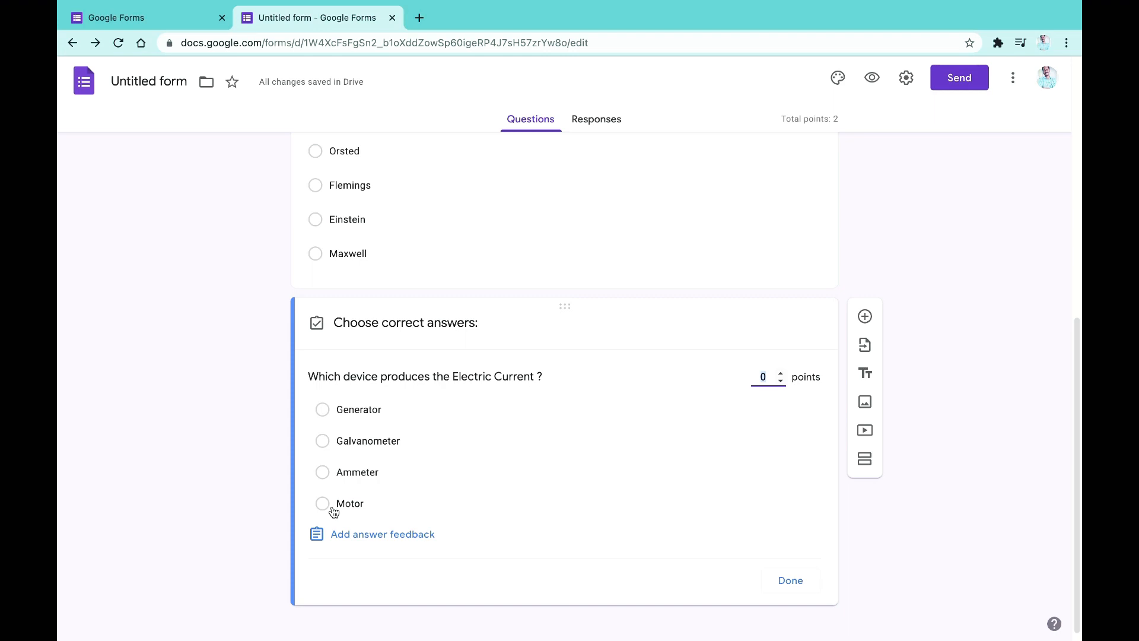
pyautogui.click(324, 410)
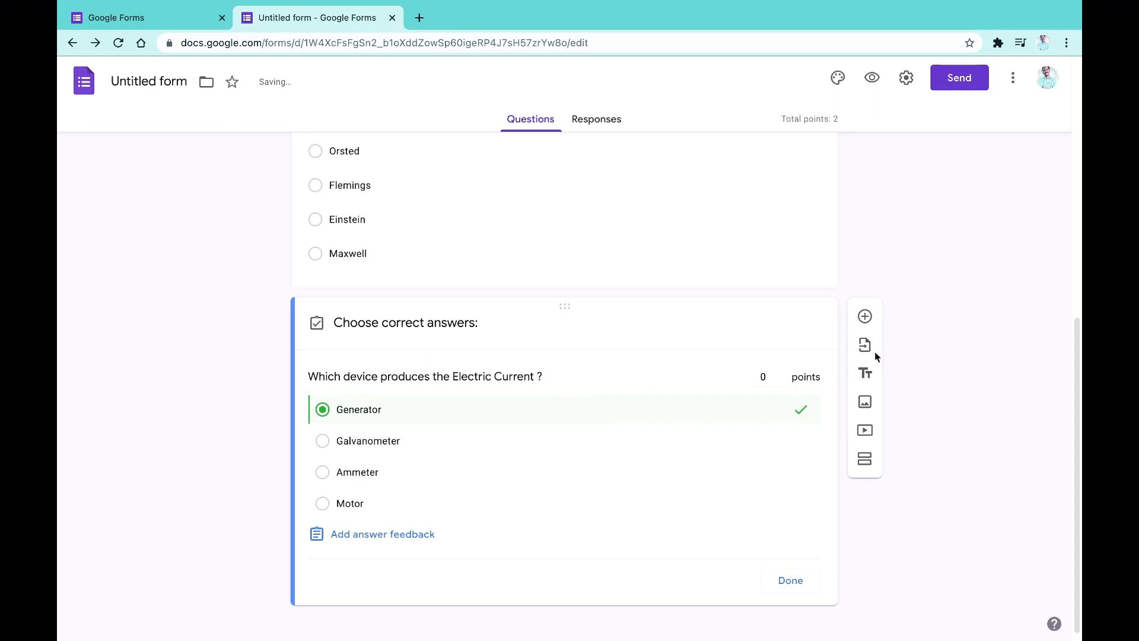
pyautogui.click(782, 374)
pyautogui.click(781, 373)
# - Enter the incorrect-answer feedback "Please read the chapter again." and replace it with the Hindi text "इस पाठ को फिर से पढ़ें"
pyautogui.click(423, 536)
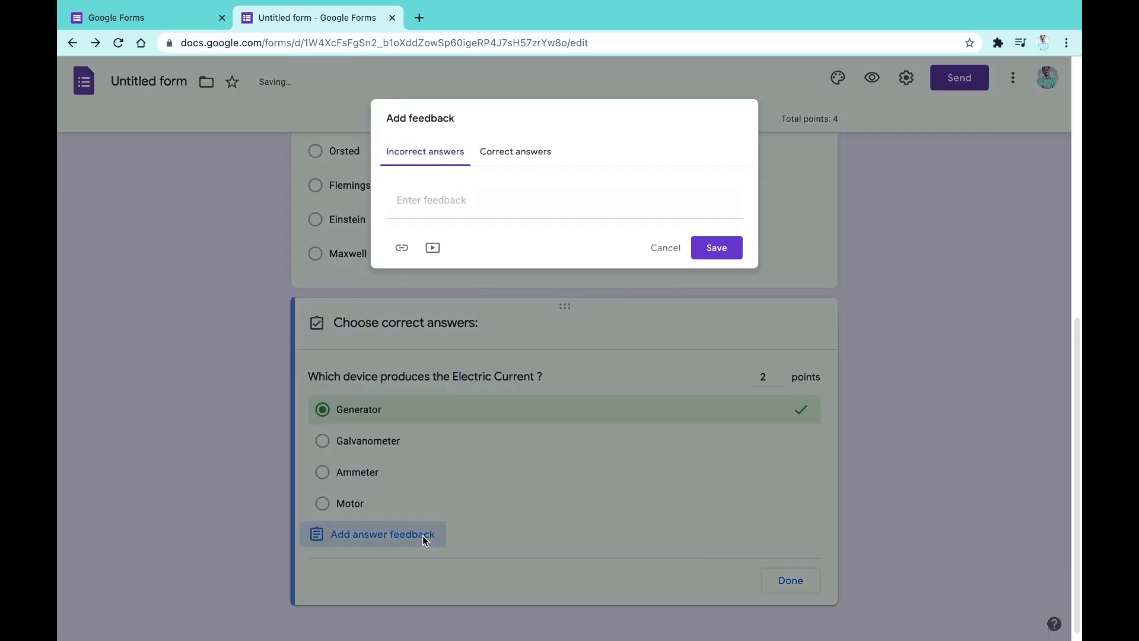
pyautogui.click(468, 215)
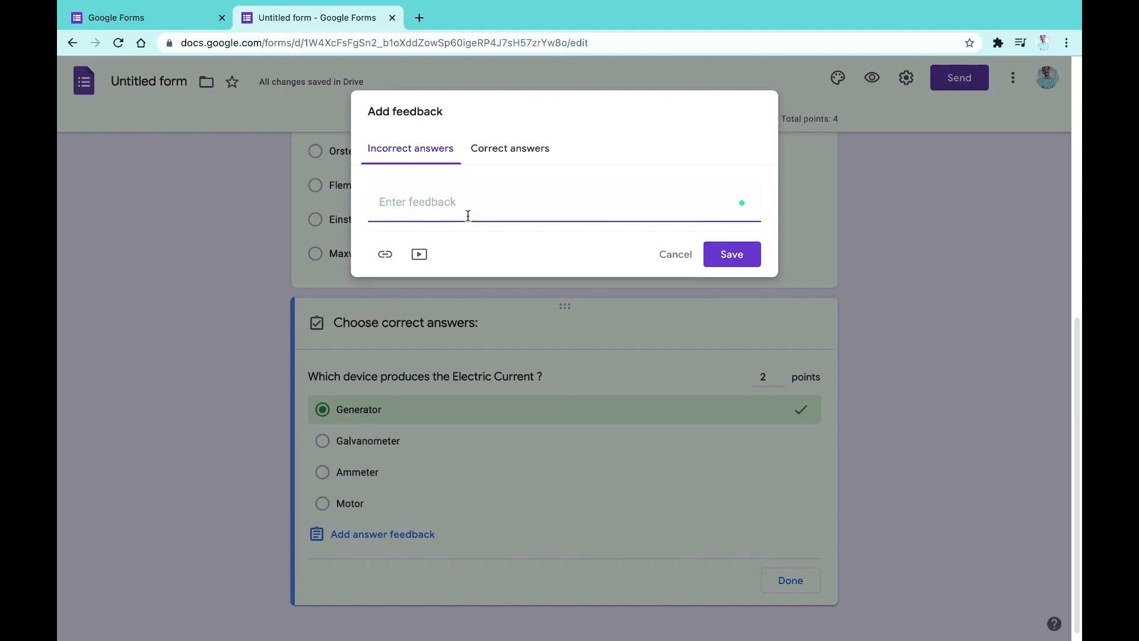
pyautogui.write('Please read the chapter again.')
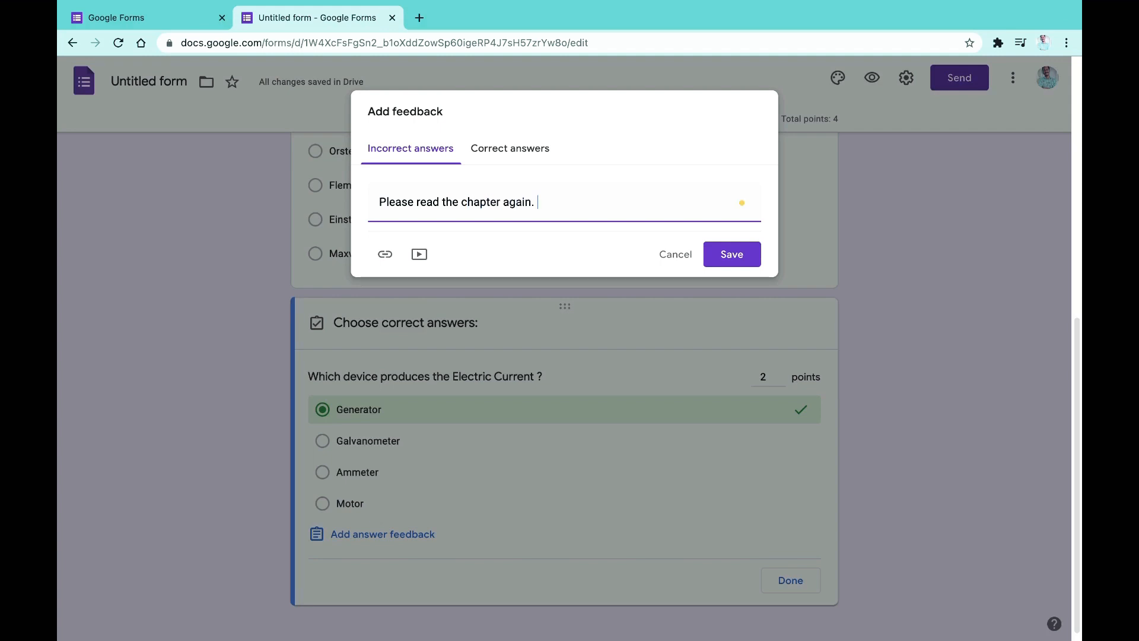
pyautogui.press('super+a')
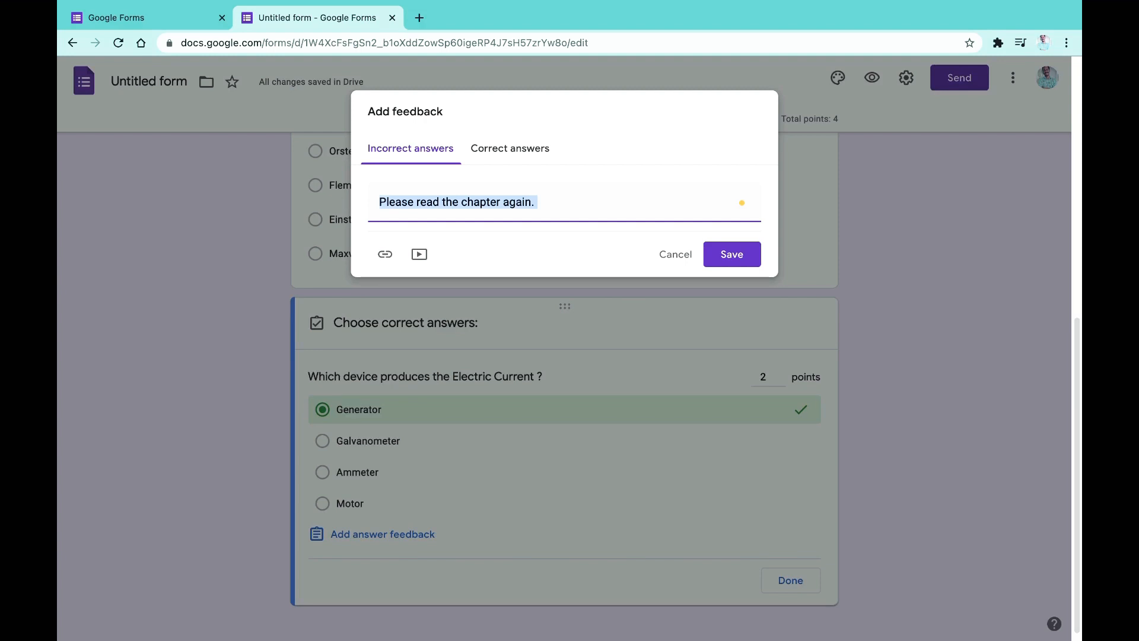
pyautogui.write('इस ')
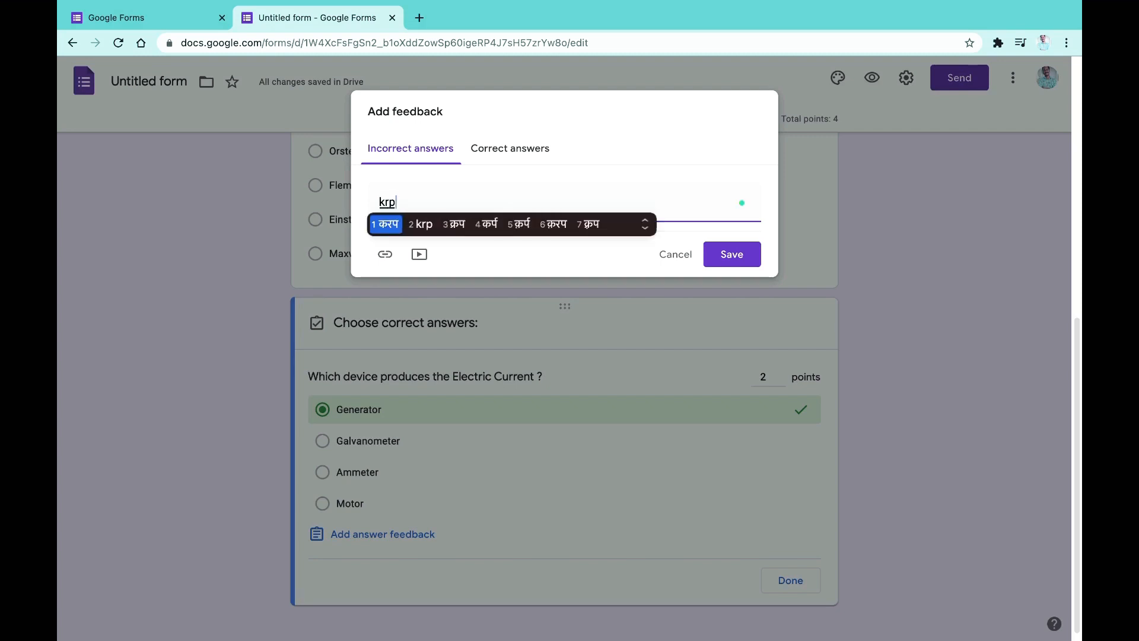
pyautogui.write('पाठ को फिर से पढ़ें')
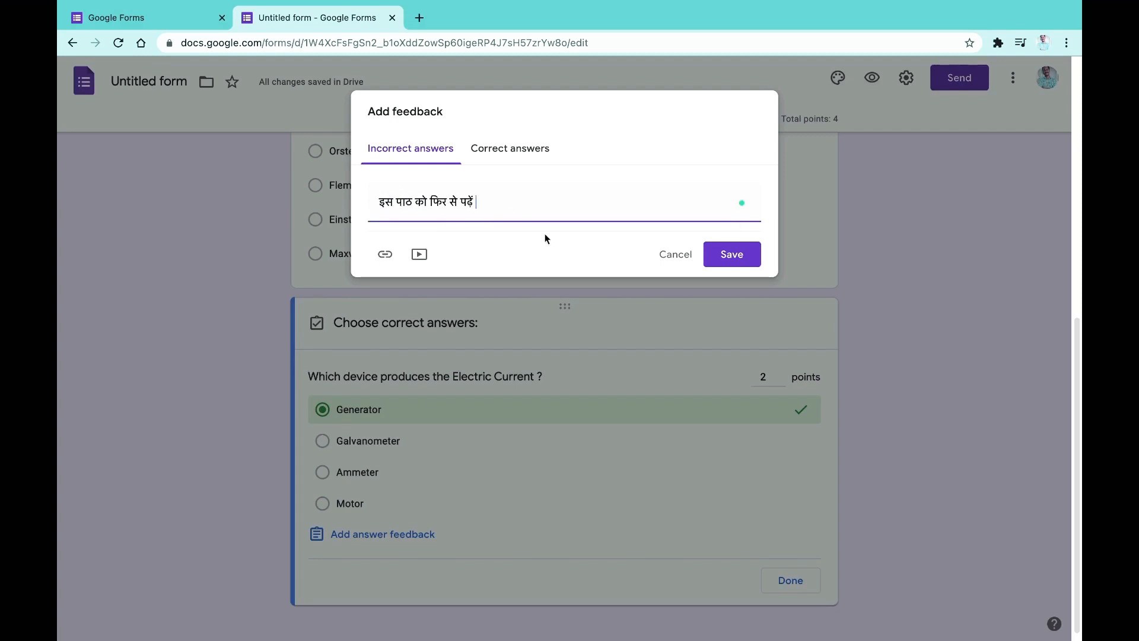
# - Enter the Hindi correct-answer feedback "बहुत अच्छा प्रयास !" for the Electric Current question
pyautogui.click(509, 152)
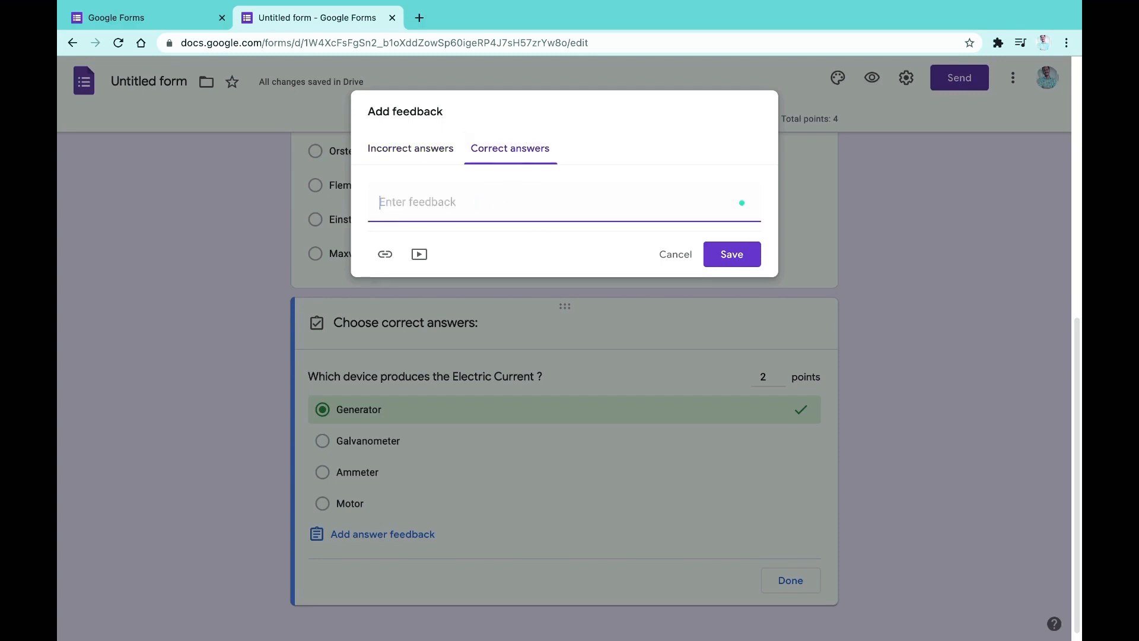
pyautogui.write('bahut b')
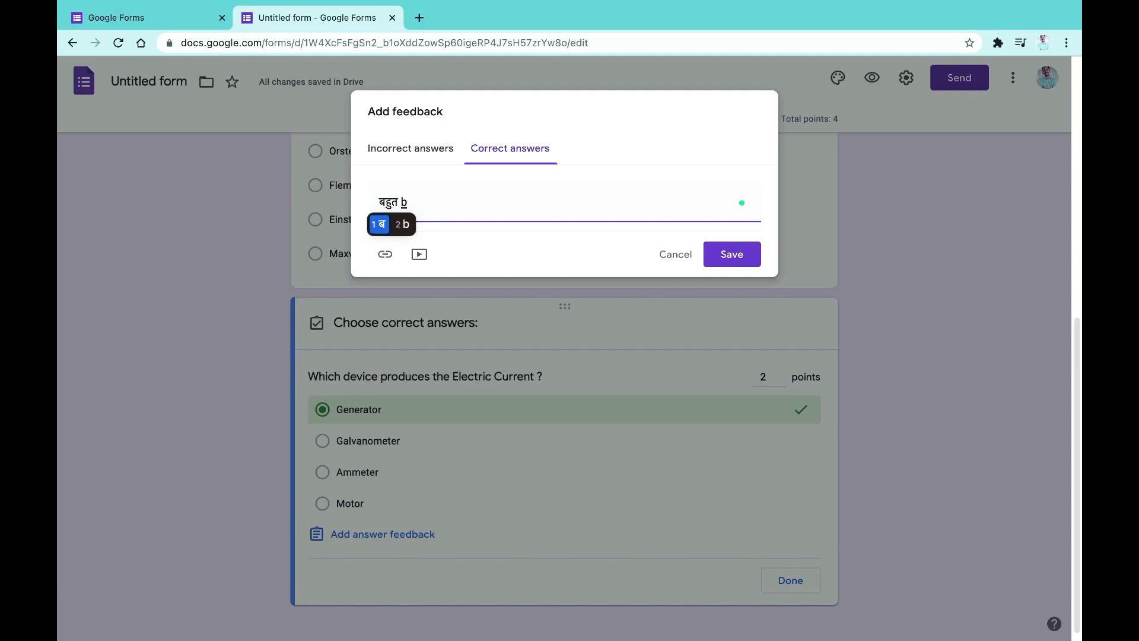
pyautogui.press('BackSpace')
pyautogui.write('achha pray')
pyautogui.write('as ')
pyautogui.write('!')
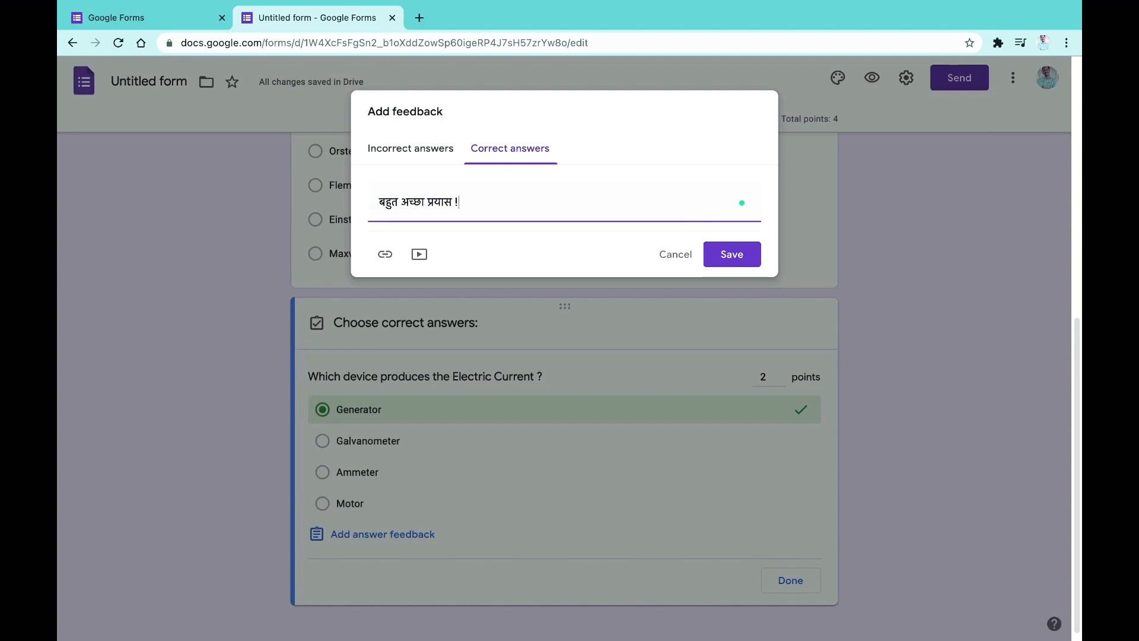
# - Examine the link and YouTube video options for the incorrect-answer feedback, and leave the video picker without choosing a video
pyautogui.click(437, 150)
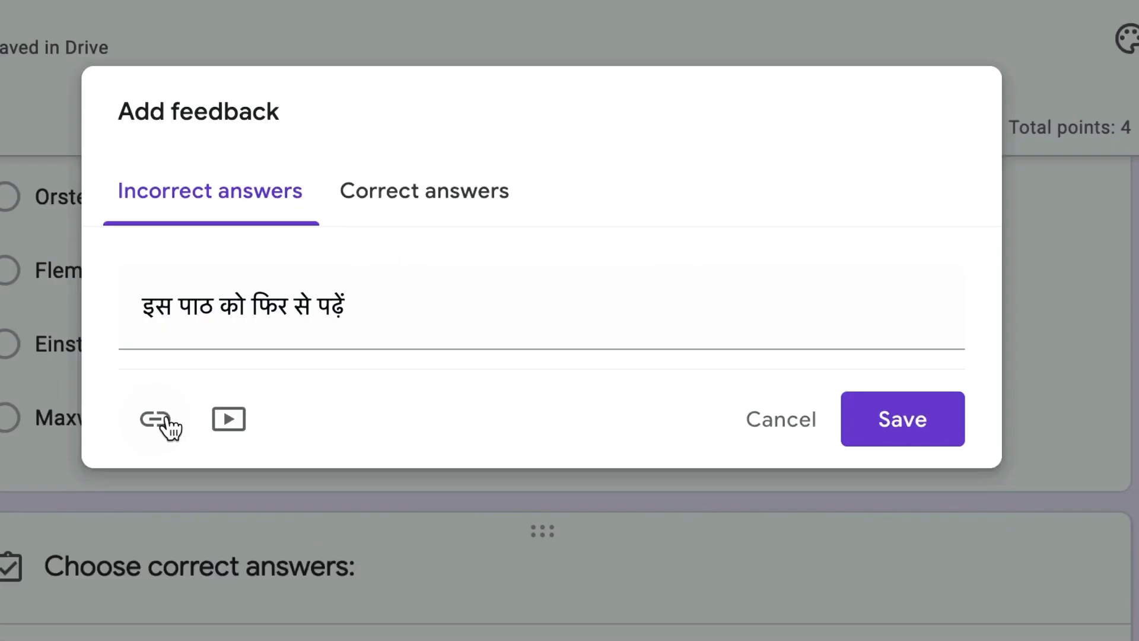
pyautogui.click(386, 255)
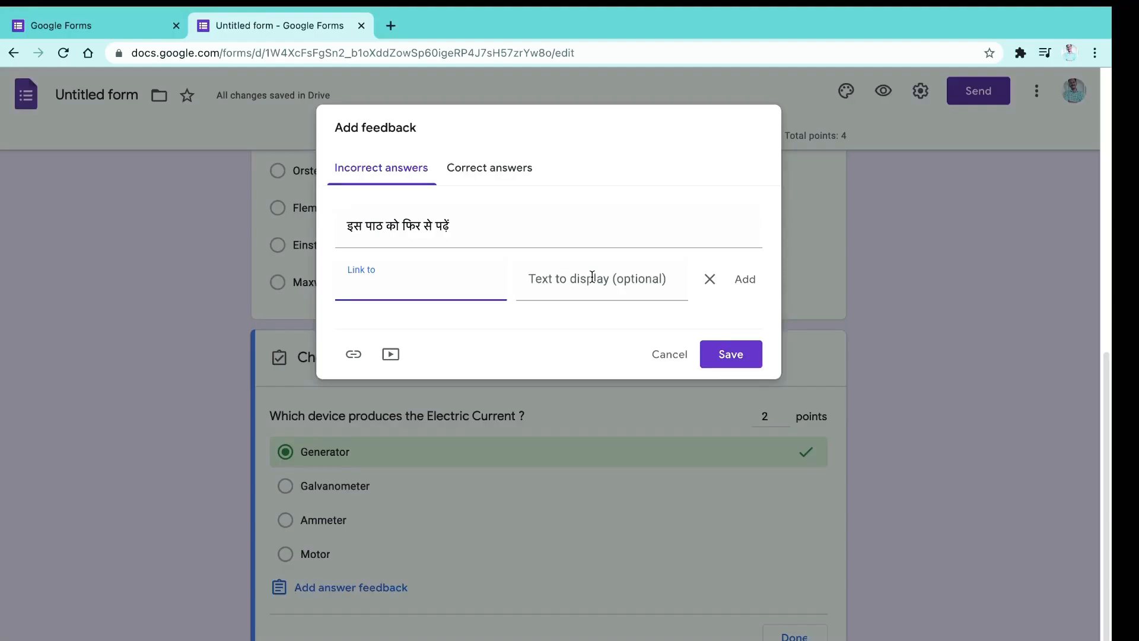
pyautogui.click(393, 354)
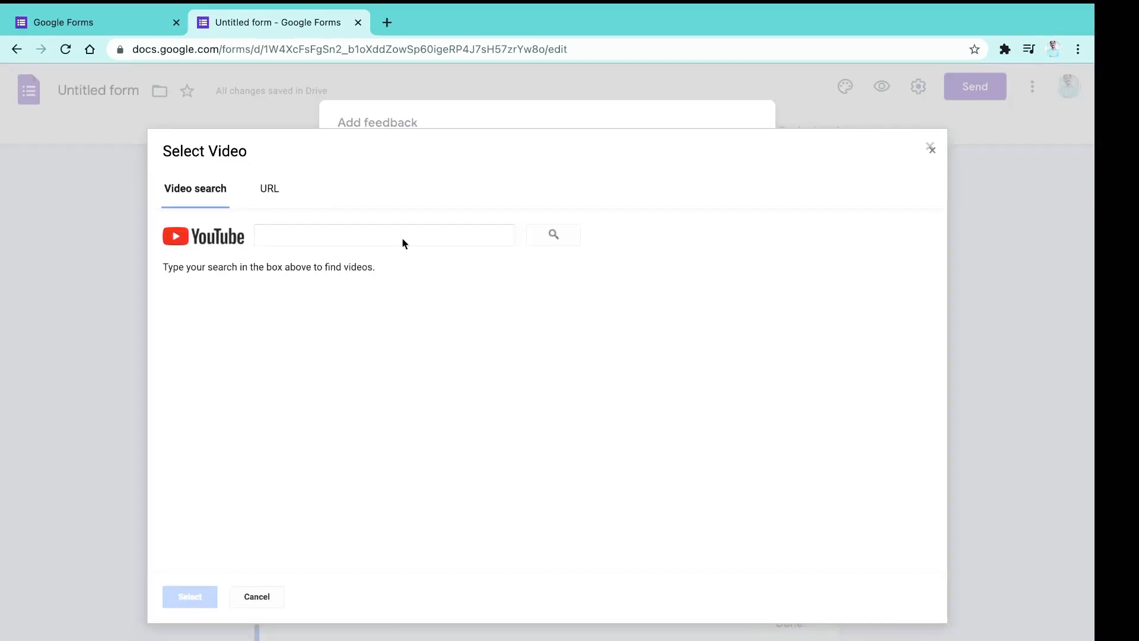
pyautogui.click(403, 242)
pyautogui.click(268, 188)
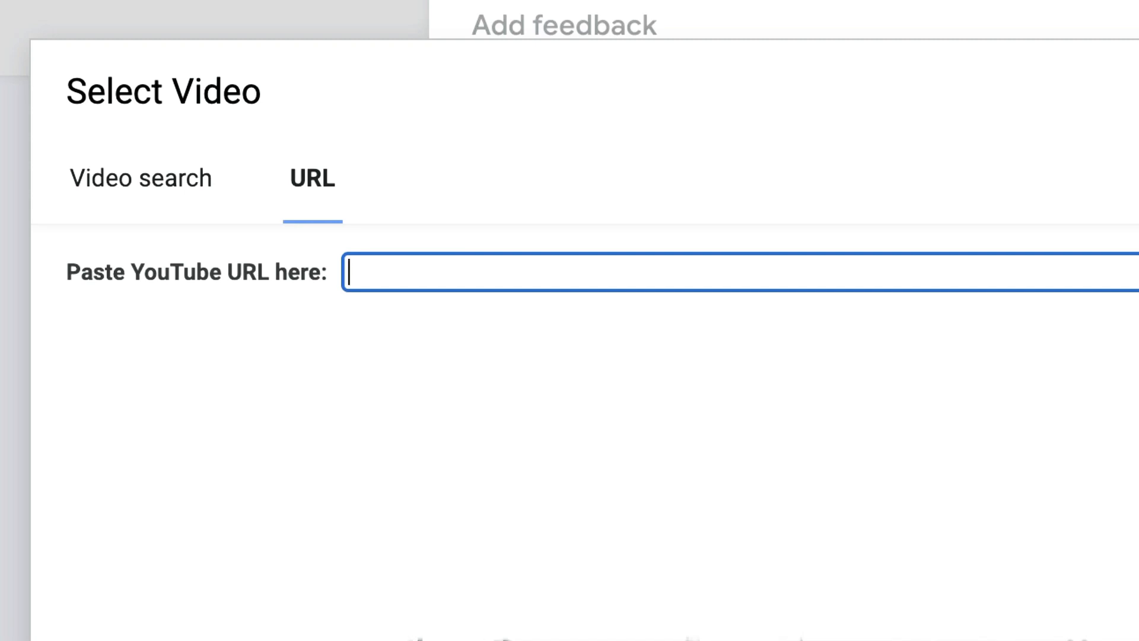
pyautogui.click(301, 553)
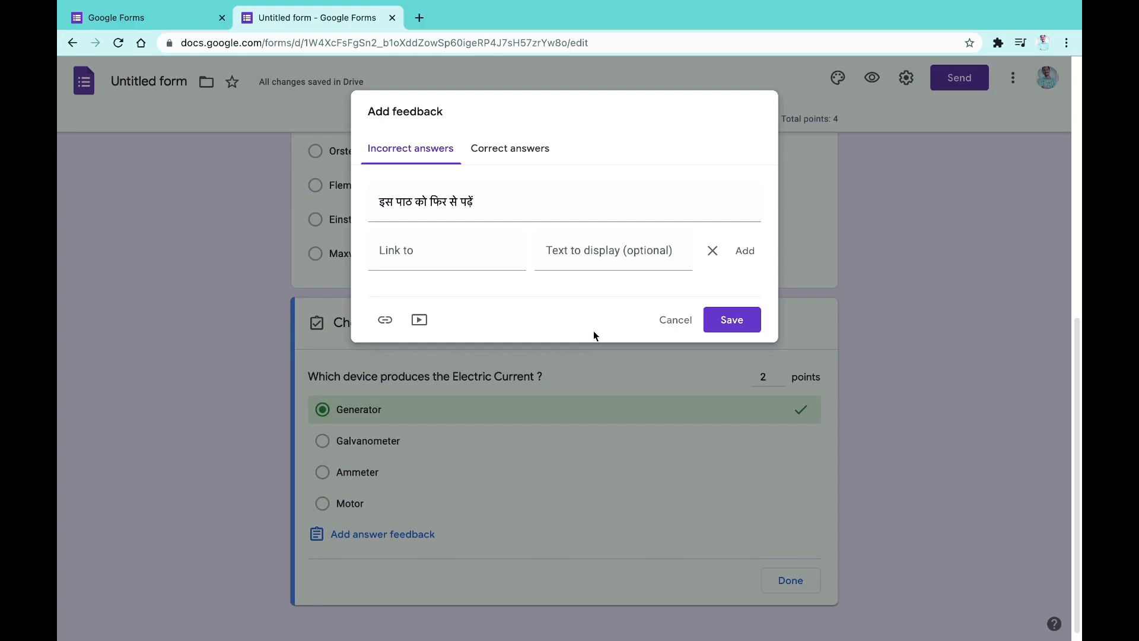
# - Save the answer feedback and finish the Electric Current question's answer key
pyautogui.click(733, 320)
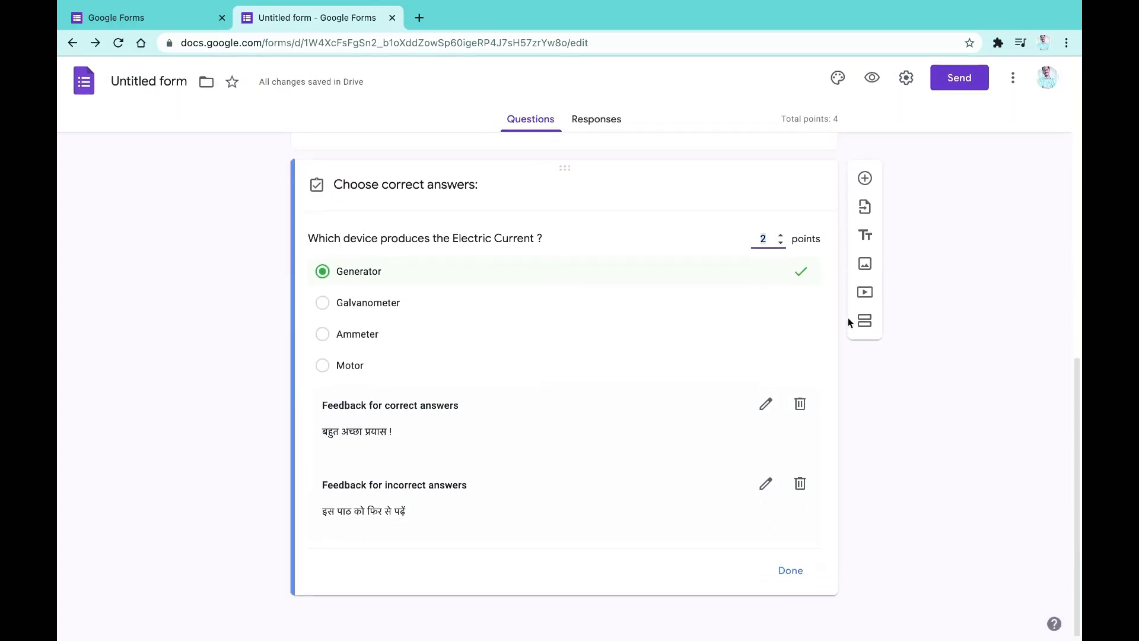
pyautogui.click(800, 581)
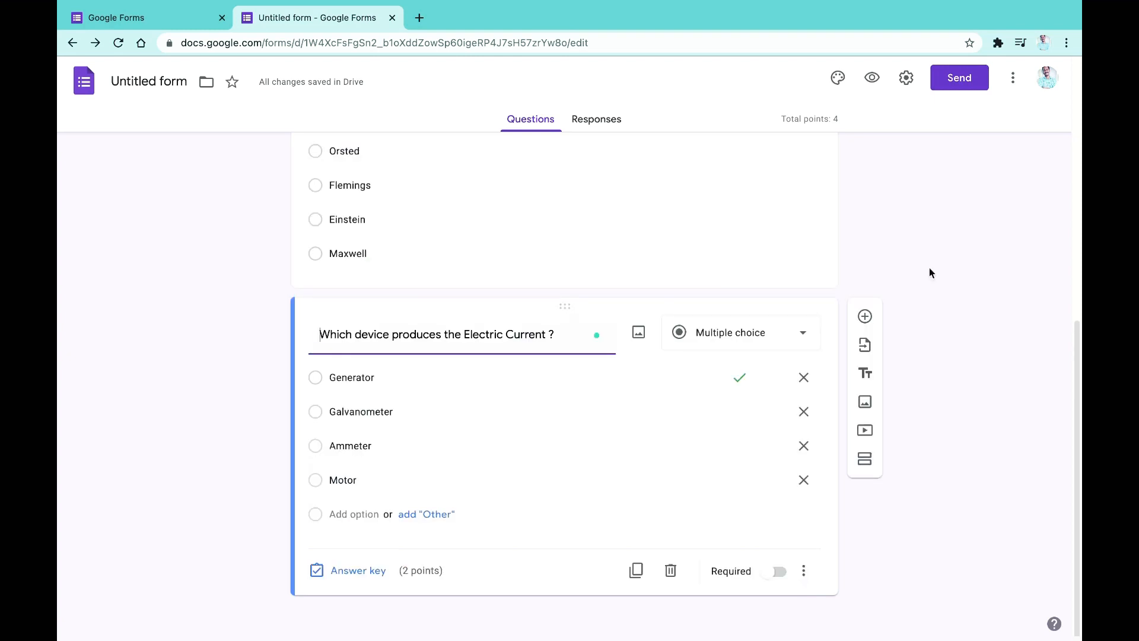
# - Open a preview of the Physics (class 10) quiz as respondents see it
pyautogui.scroll(3, 929, 272)
pyautogui.scroll(5, 930, 268)
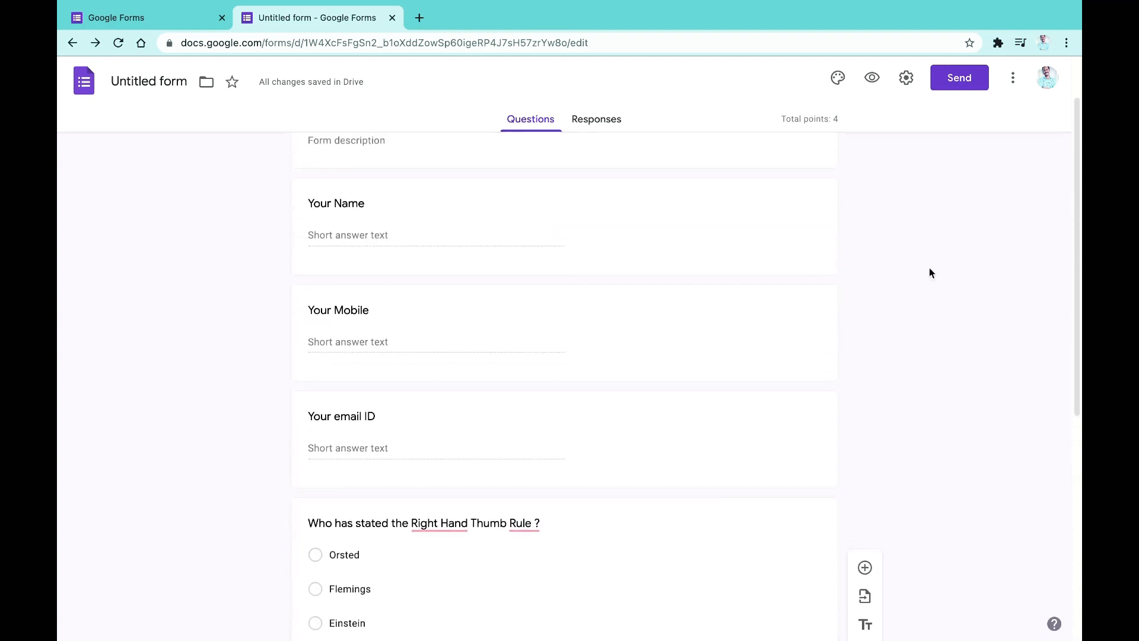
pyautogui.scroll(1, 928, 273)
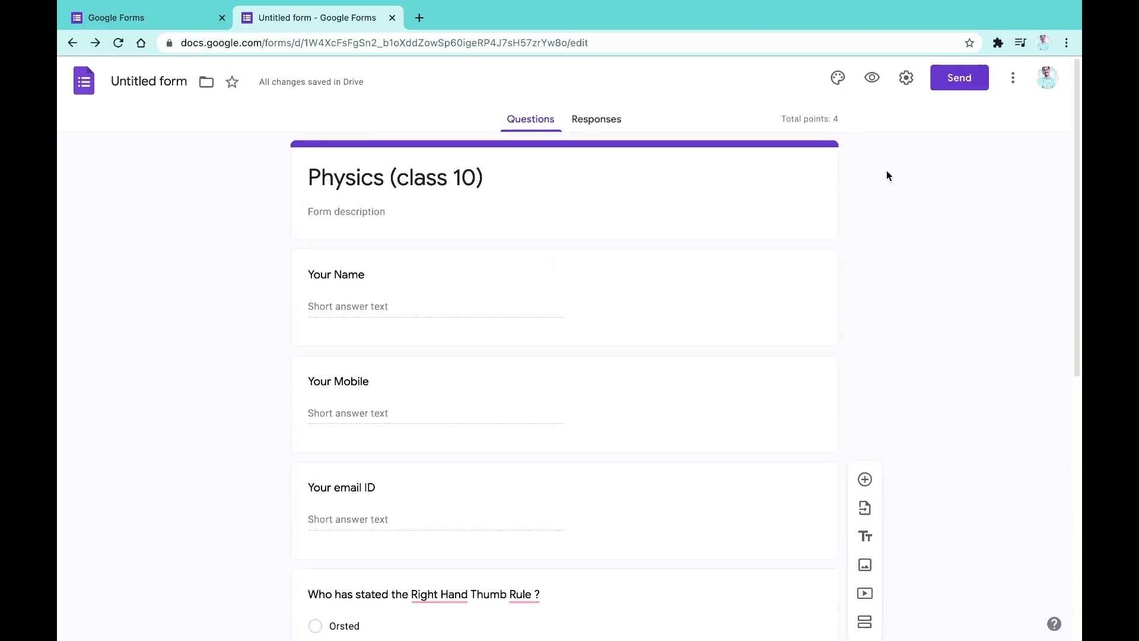
pyautogui.click(873, 78)
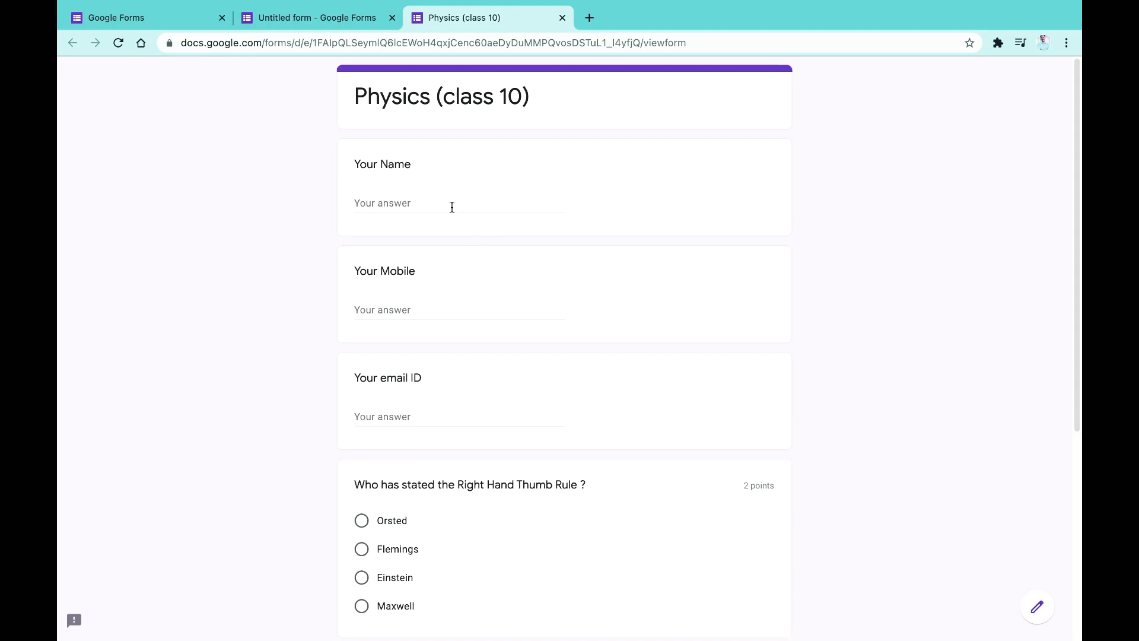
# - Enter the respondent's name in English letters in the previewed quiz
pyautogui.click(452, 207)
pyautogui.write('Satya')
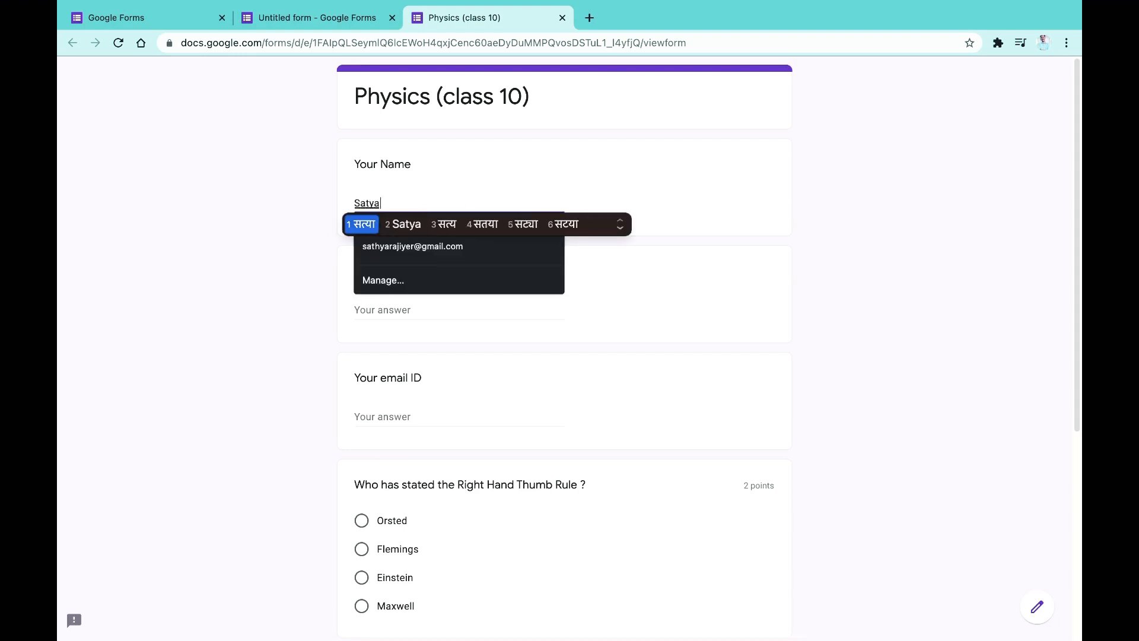
pyautogui.press('Escape')
pyautogui.press('Escape')
pyautogui.click(451, 208)
pyautogui.write('Satya')
pyautogui.press('Tab')
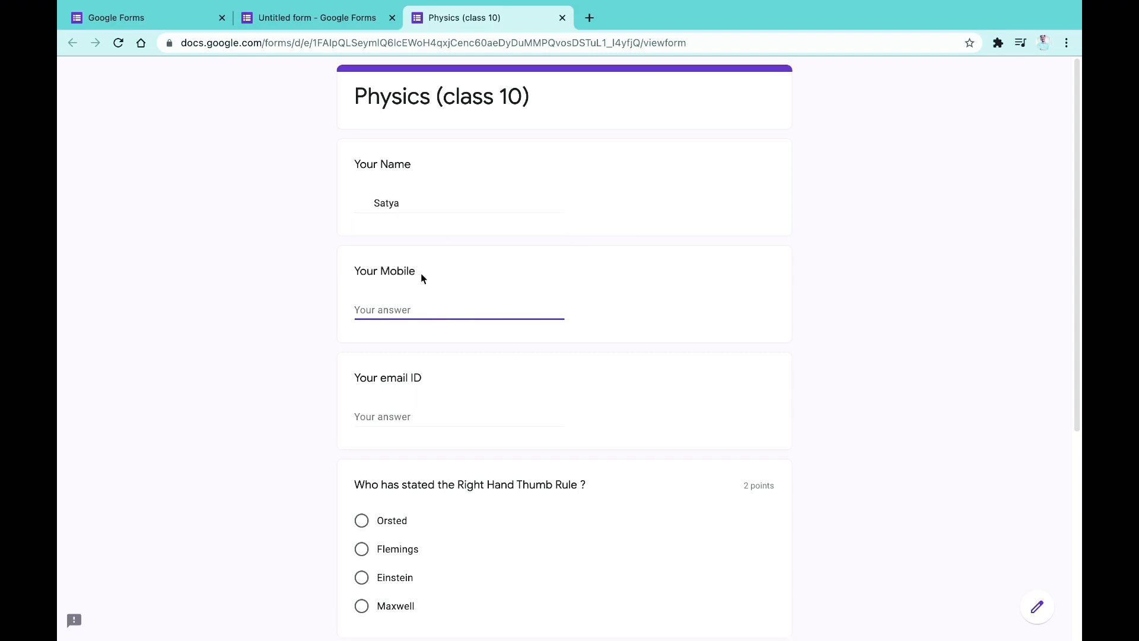
# - Fill in the respondent's mobile number and e-mail address in the previewed quiz
pyautogui.write('37205729')
pyautogui.click(439, 417)
pyautogui.write('sathy')
pyautogui.press('Down')
pyautogui.press('Return')
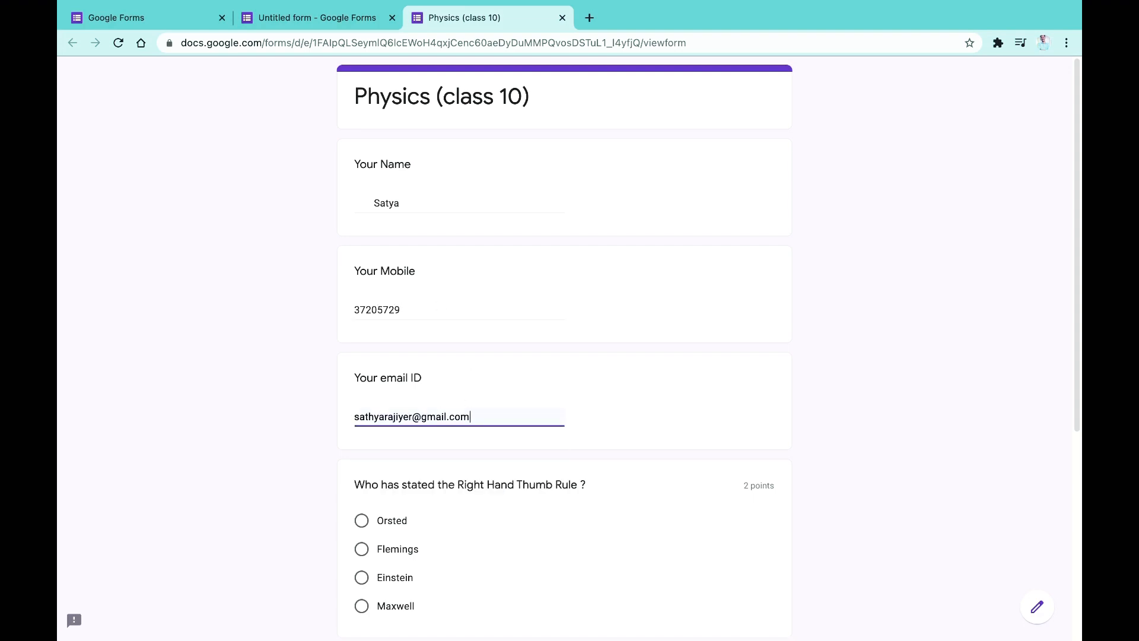
# - Answer the Right Hand Thumb Rule question with Maxwell
pyautogui.scroll(-3, 431, 439)
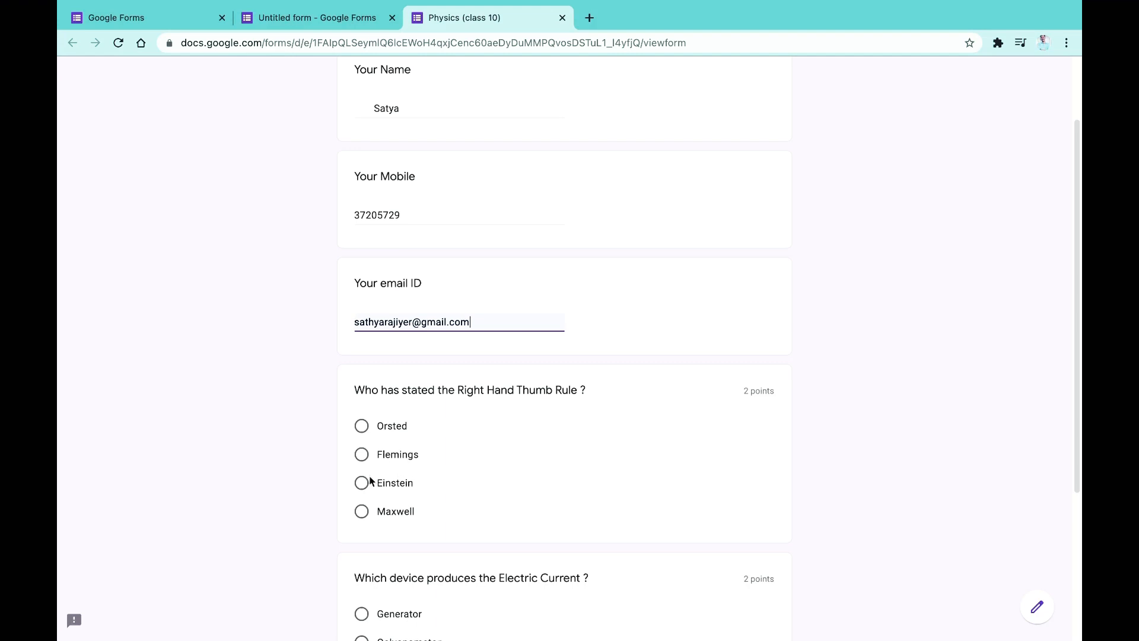
pyautogui.scroll(-3, 418, 429)
pyautogui.click(363, 431)
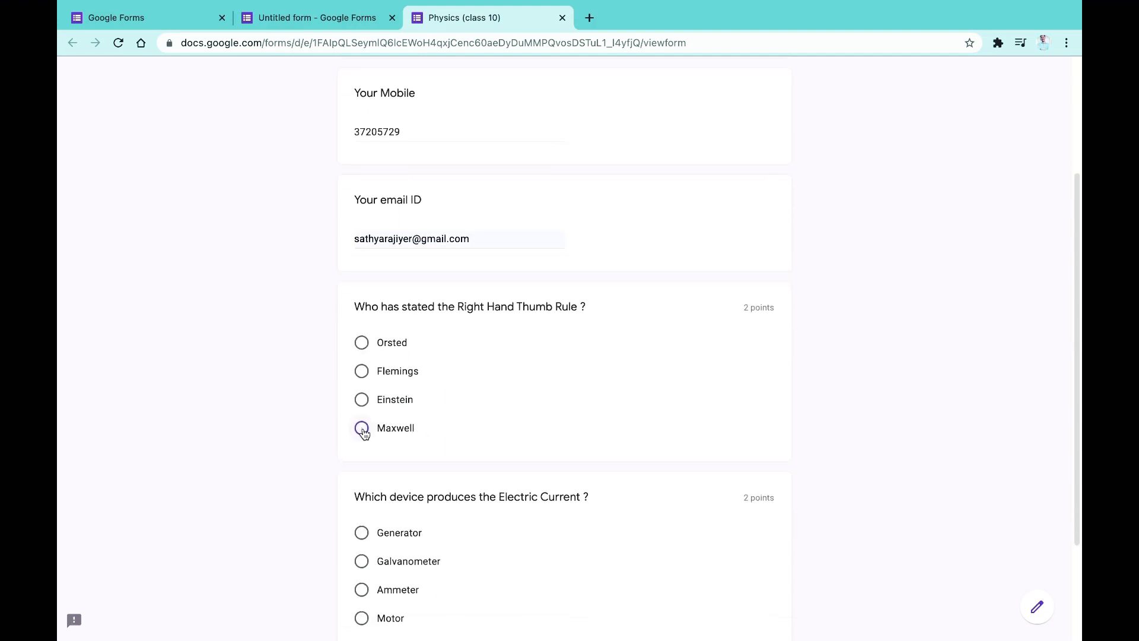
# - Answer the Electric Current device question with Galvanometer and submit the quiz response
pyautogui.scroll(-4, 442, 418)
pyautogui.click(365, 461)
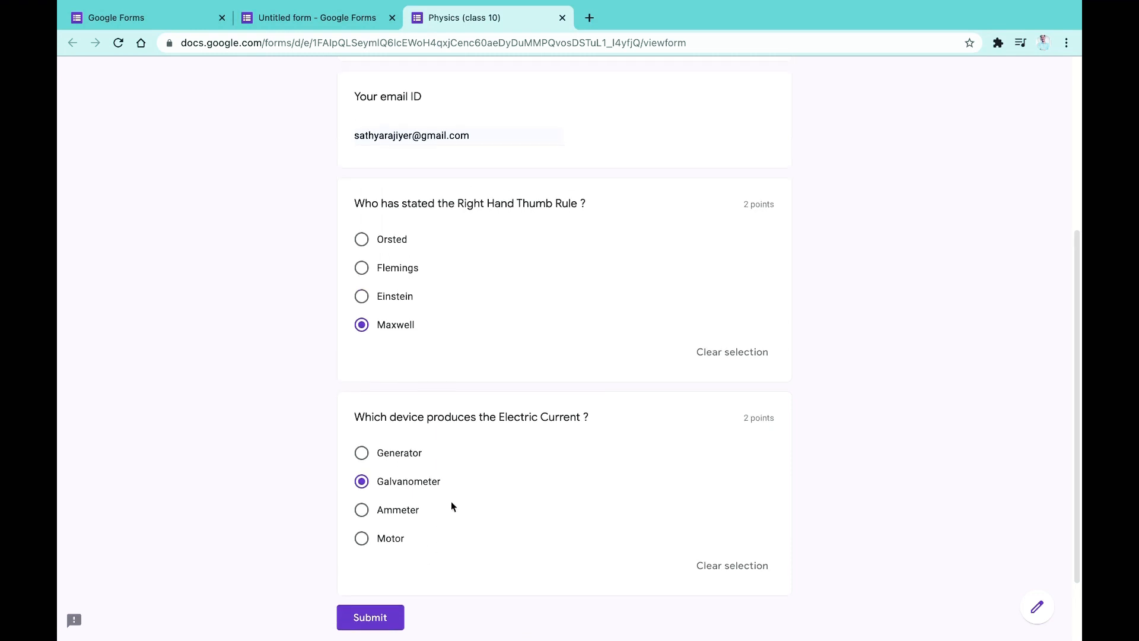
pyautogui.scroll(-1, 452, 503)
pyautogui.click(377, 563)
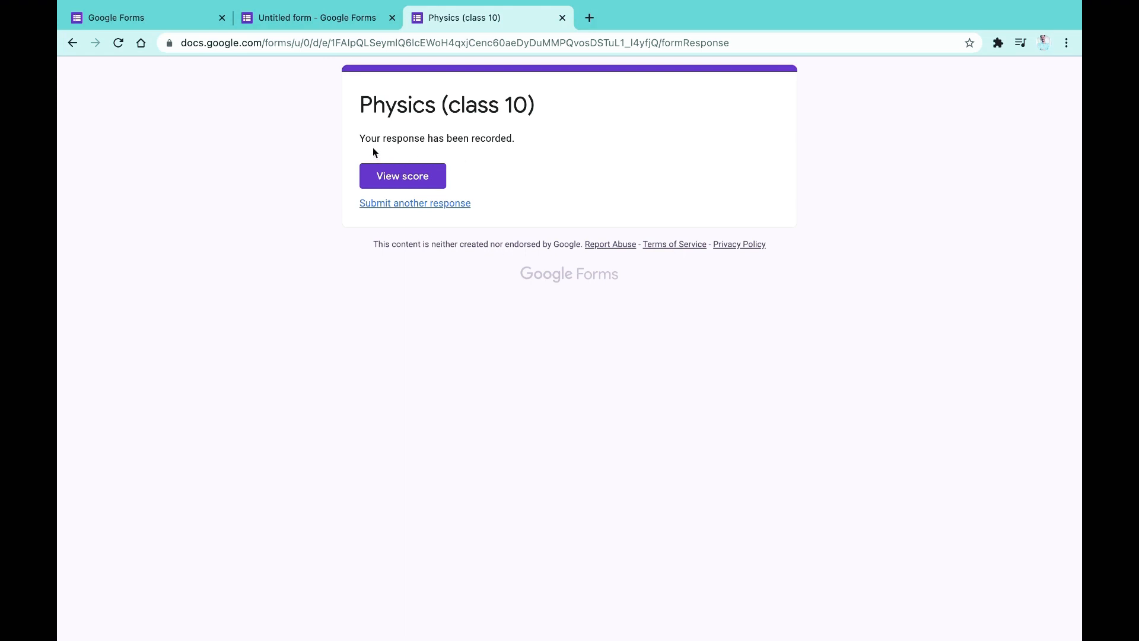
# - View the score of the submitted response and review the marking and feedback for each question
pyautogui.click(414, 181)
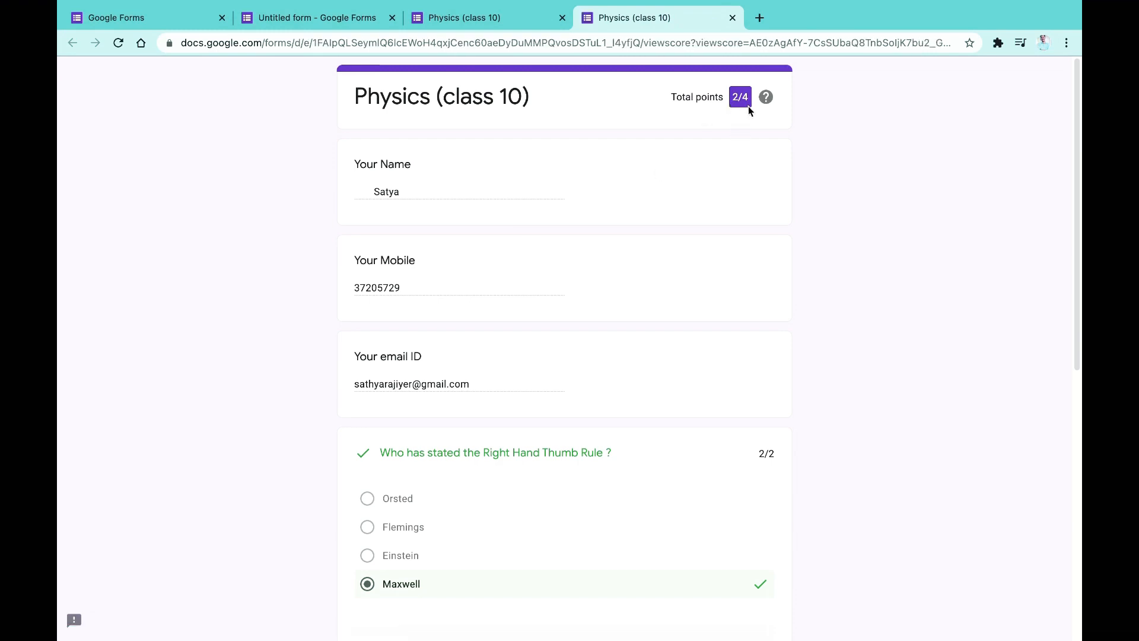
pyautogui.scroll(-3, 717, 218)
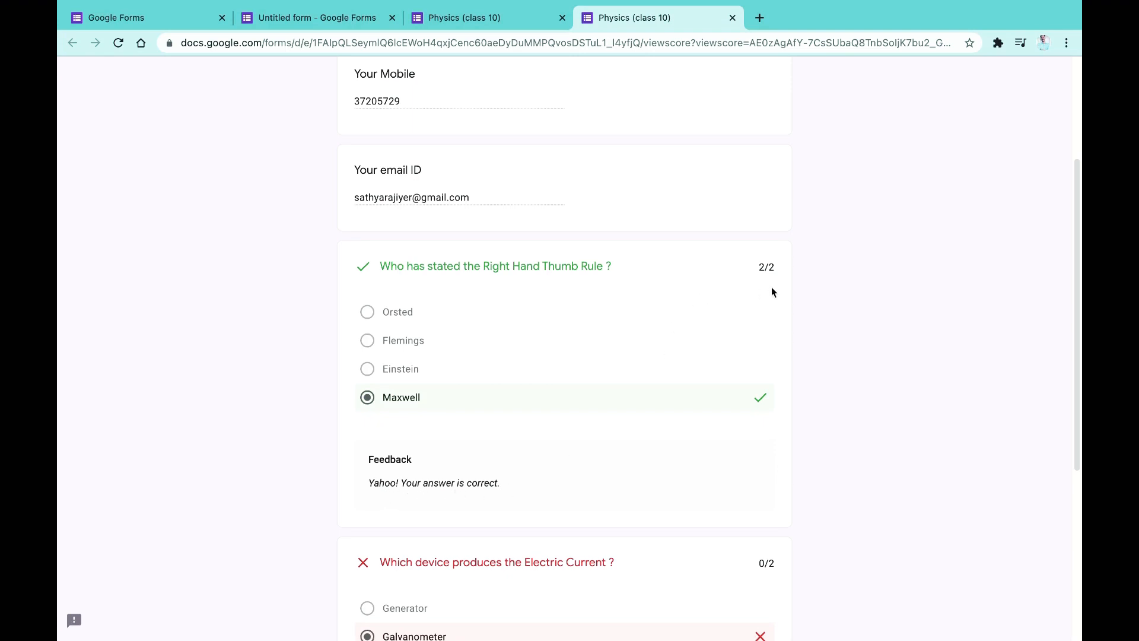
pyautogui.scroll(-3, 770, 278)
pyautogui.scroll(-5, 769, 283)
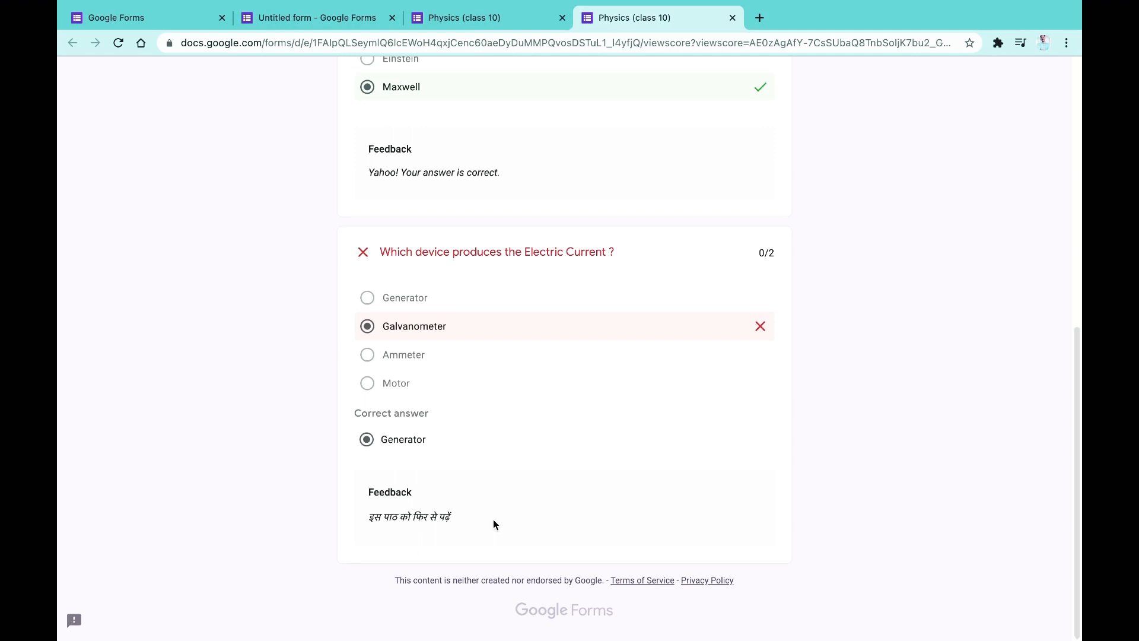
pyautogui.scroll(8, 493, 518)
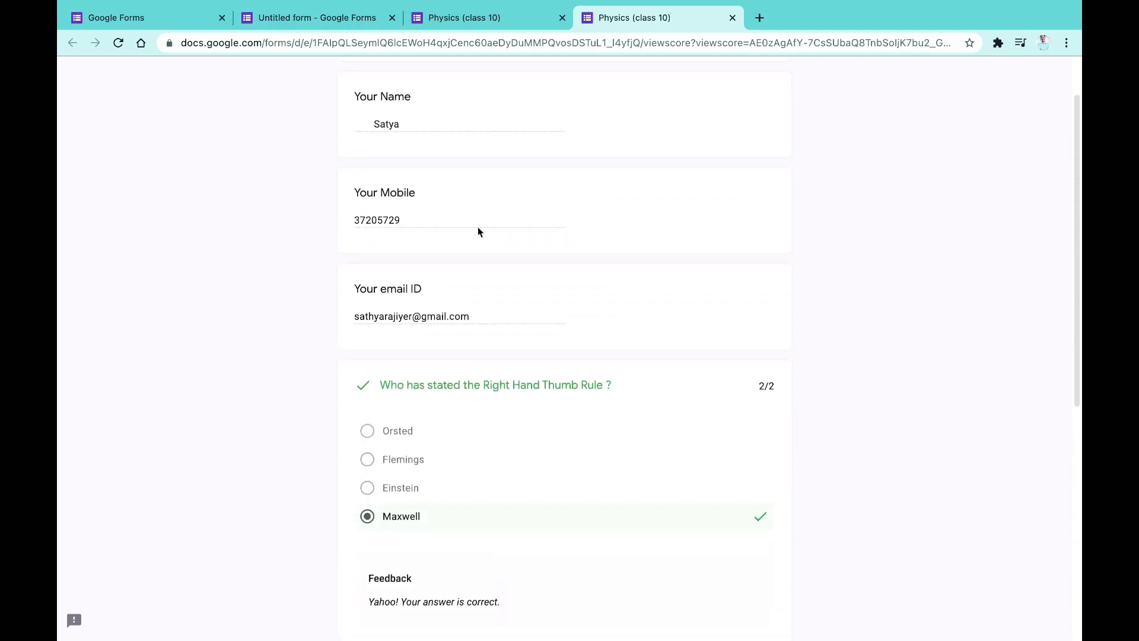
# - Return to the form editor and examine the responses summary, including insights, frequently missed questions and the answer charts
pyautogui.click(478, 21)
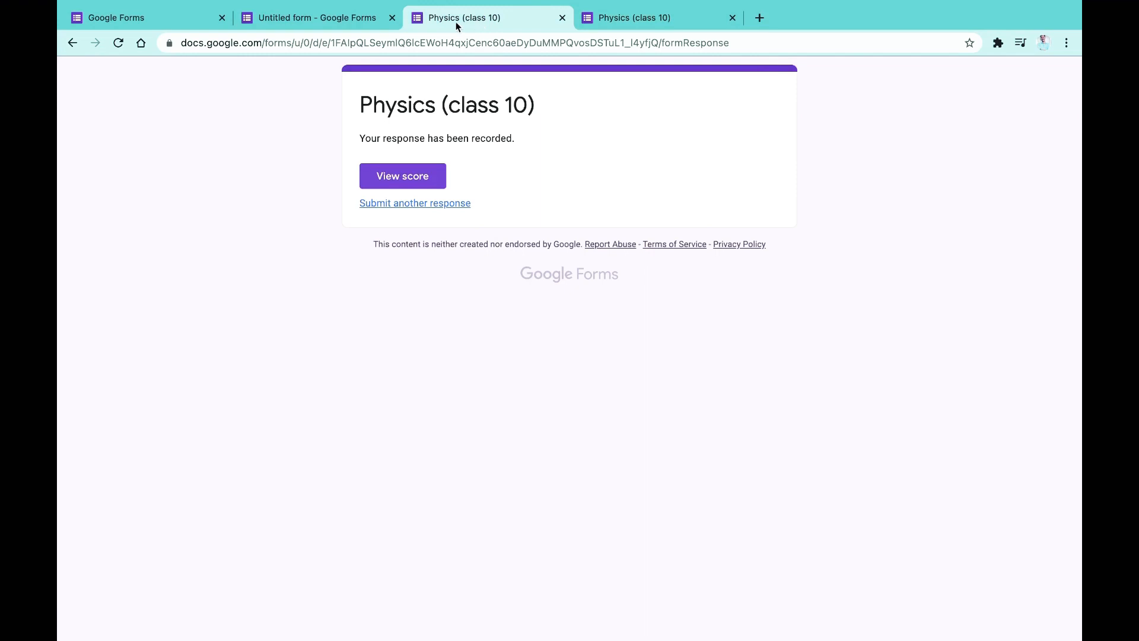
pyautogui.click(328, 22)
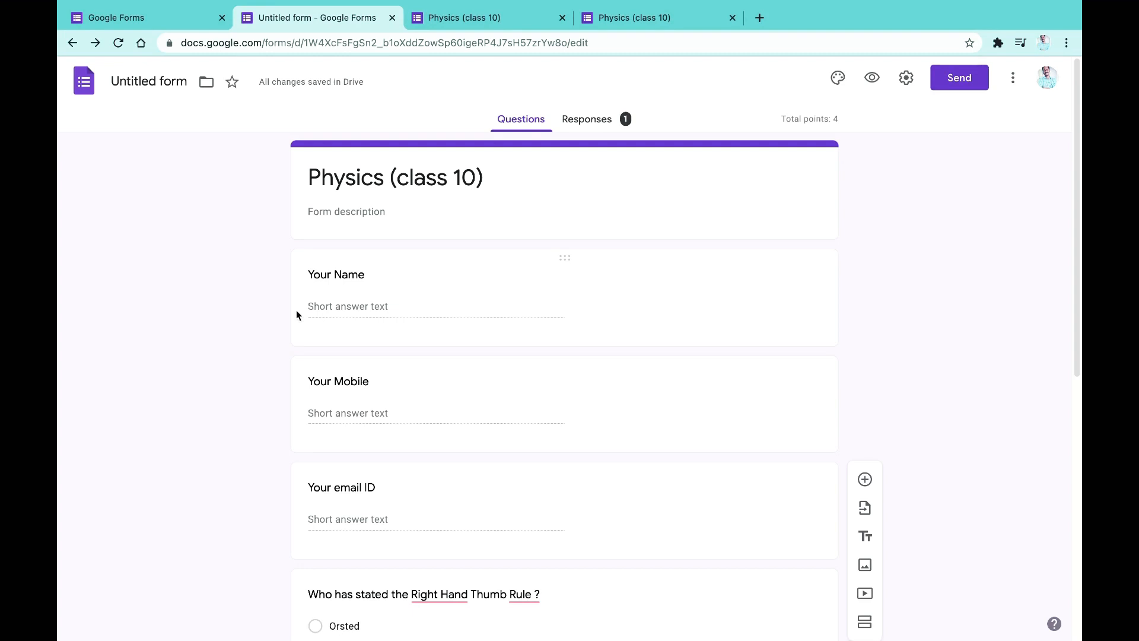
pyautogui.click(607, 117)
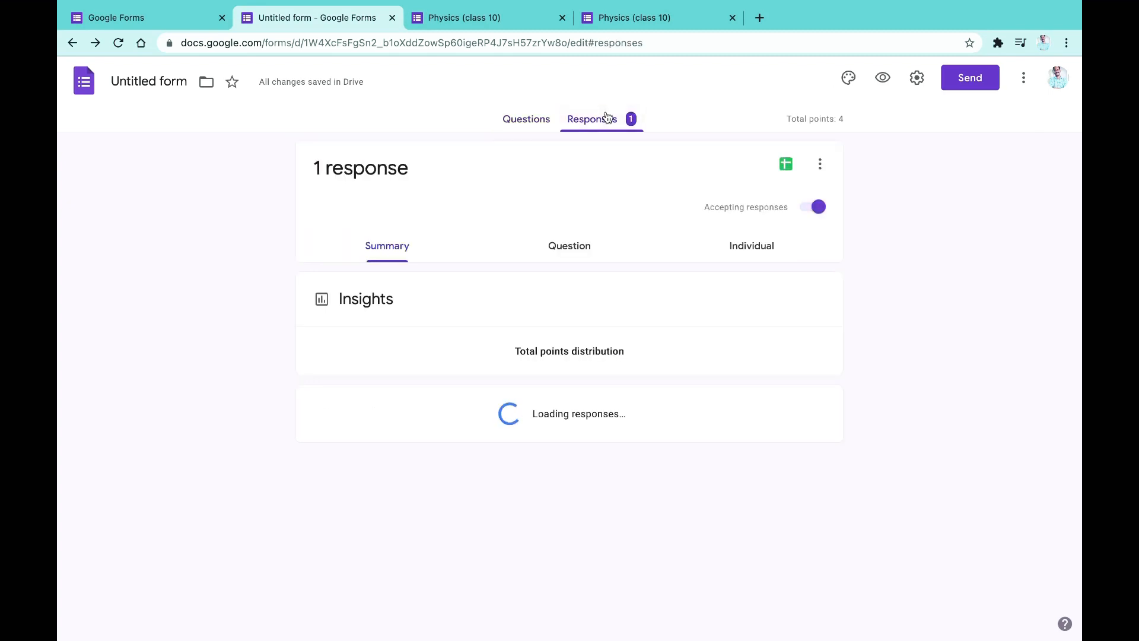
pyautogui.scroll(-2, 877, 298)
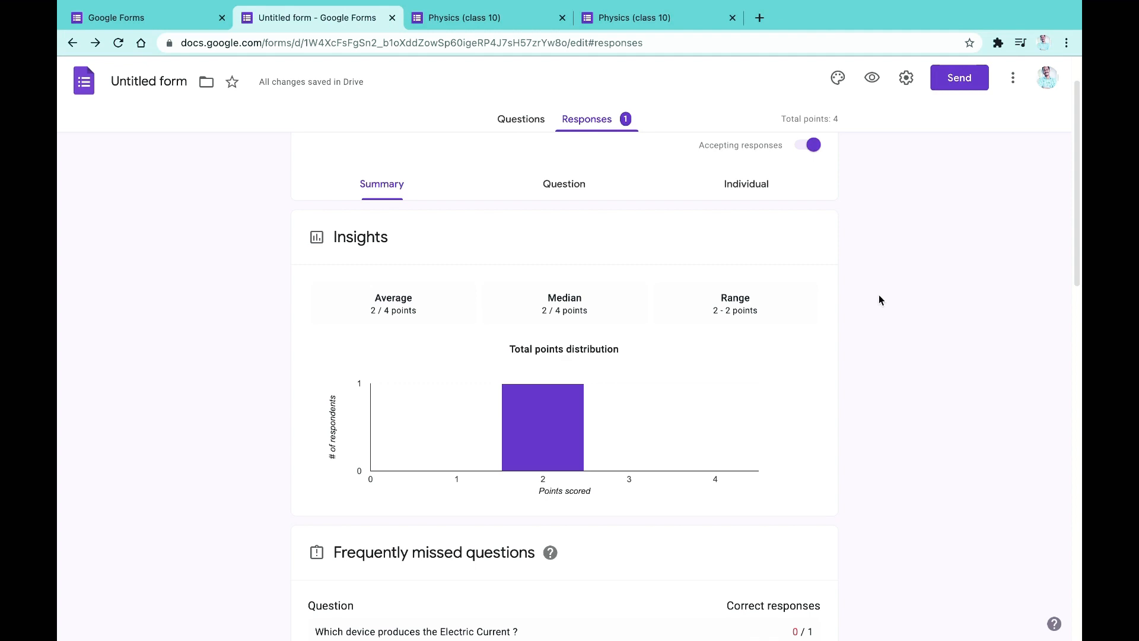
pyautogui.scroll(-2, 879, 300)
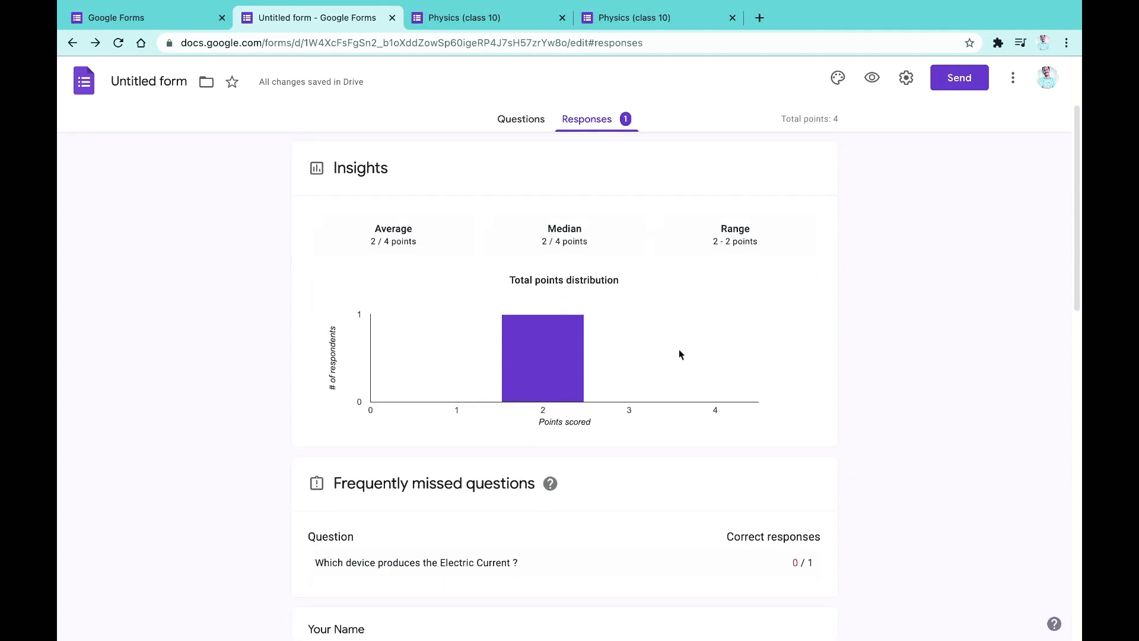
pyautogui.moveTo(536, 358)
pyautogui.scroll(-4, 851, 386)
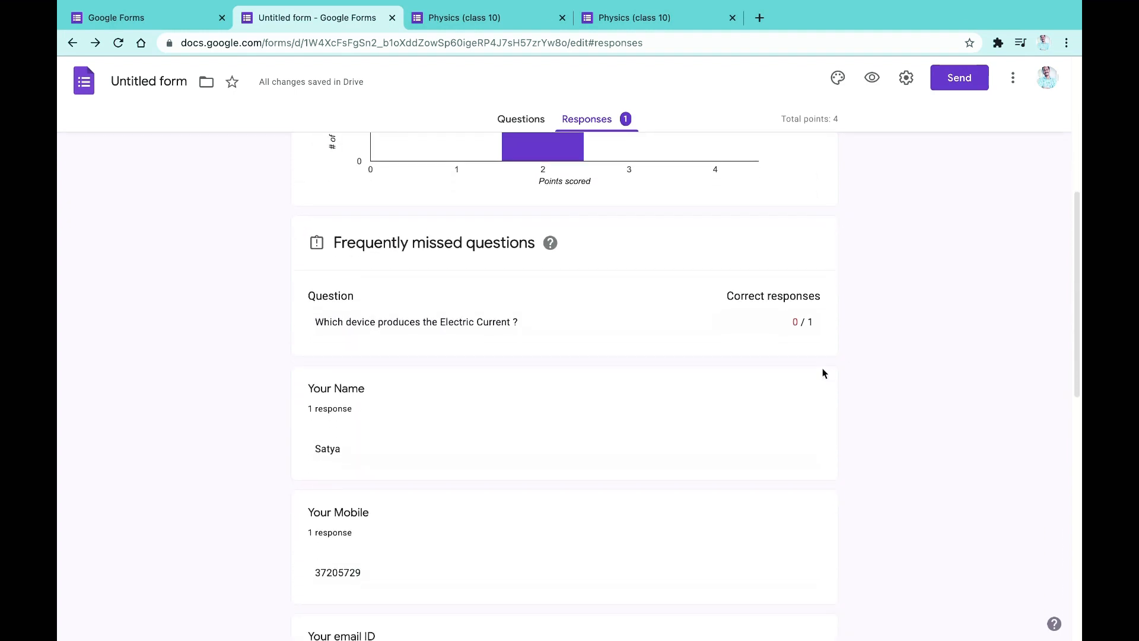
pyautogui.scroll(-2, 889, 363)
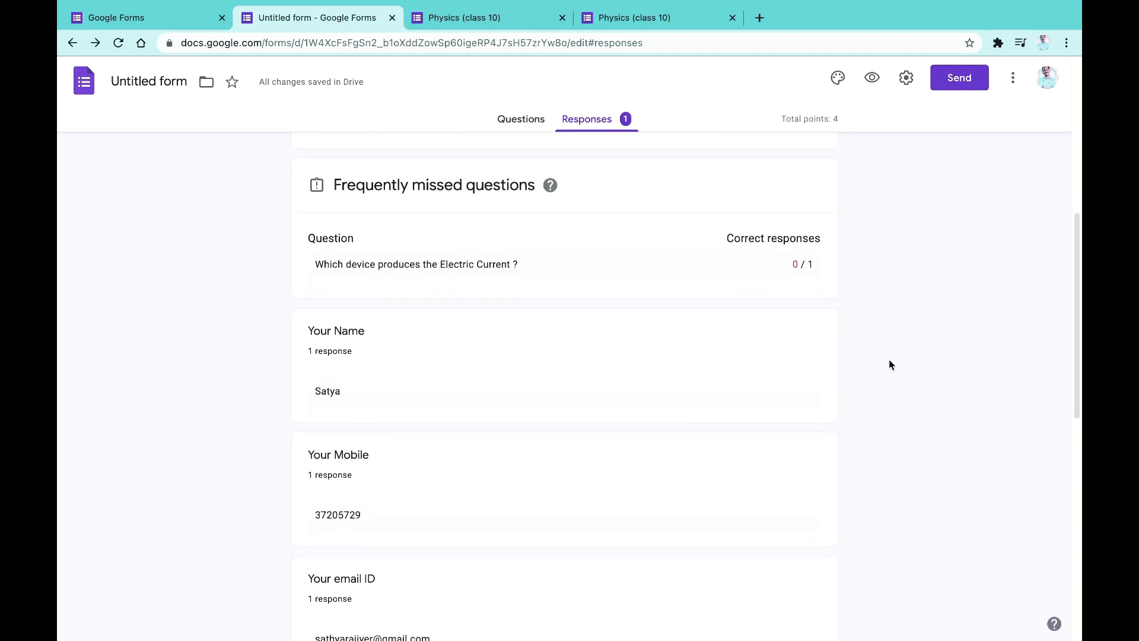
pyautogui.scroll(-4, 889, 364)
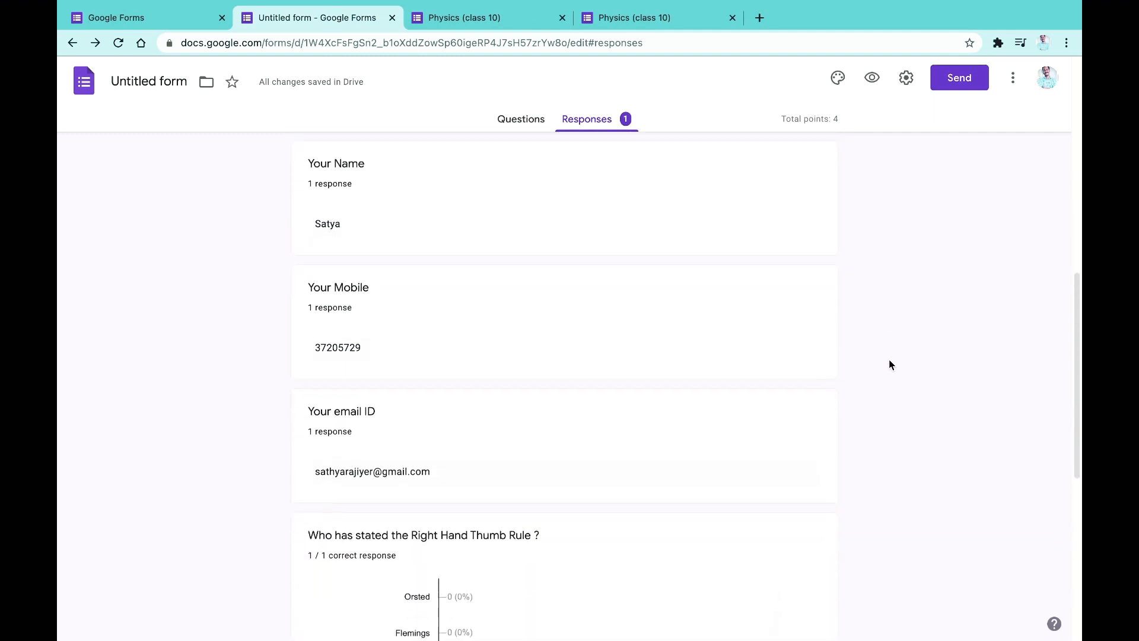
pyautogui.scroll(-2, 889, 365)
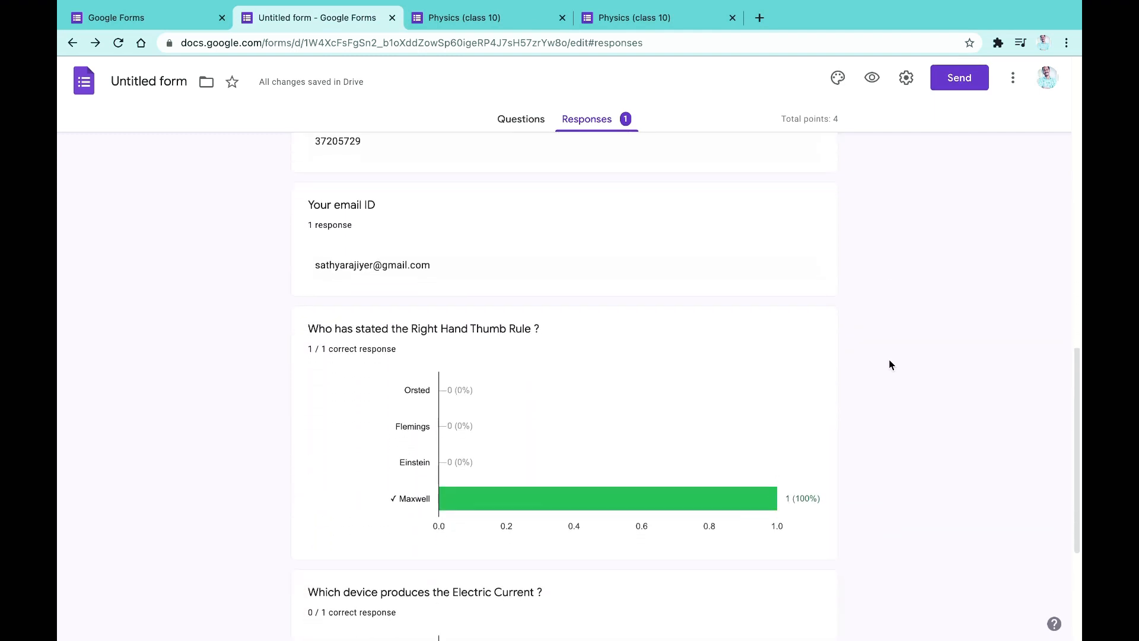
pyautogui.moveTo(772, 473)
pyautogui.scroll(-3, 873, 439)
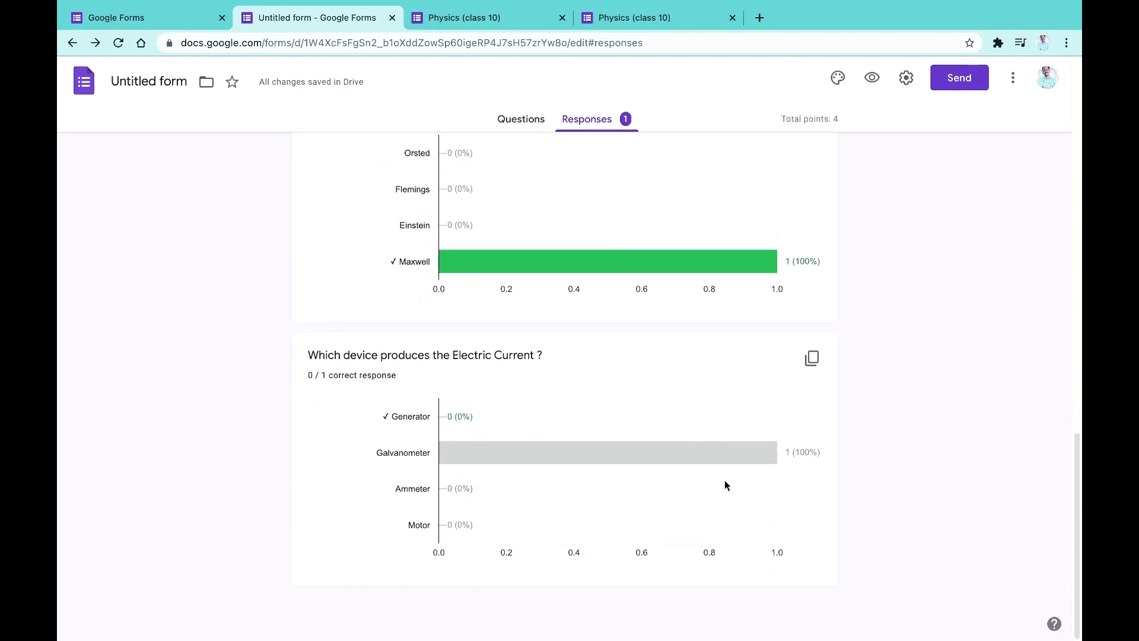
pyautogui.scroll(-8, 756, 487)
pyautogui.scroll(8, 756, 490)
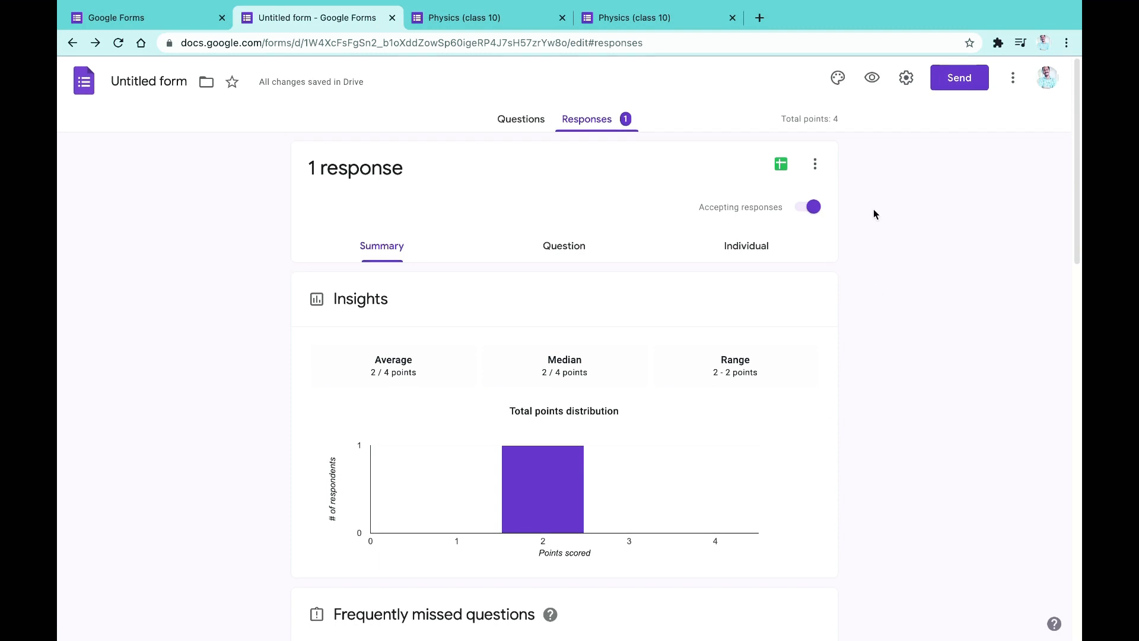
# - Create a new Google Sheets spreadsheet from the quiz responses
pyautogui.click(781, 169)
pyautogui.click(730, 254)
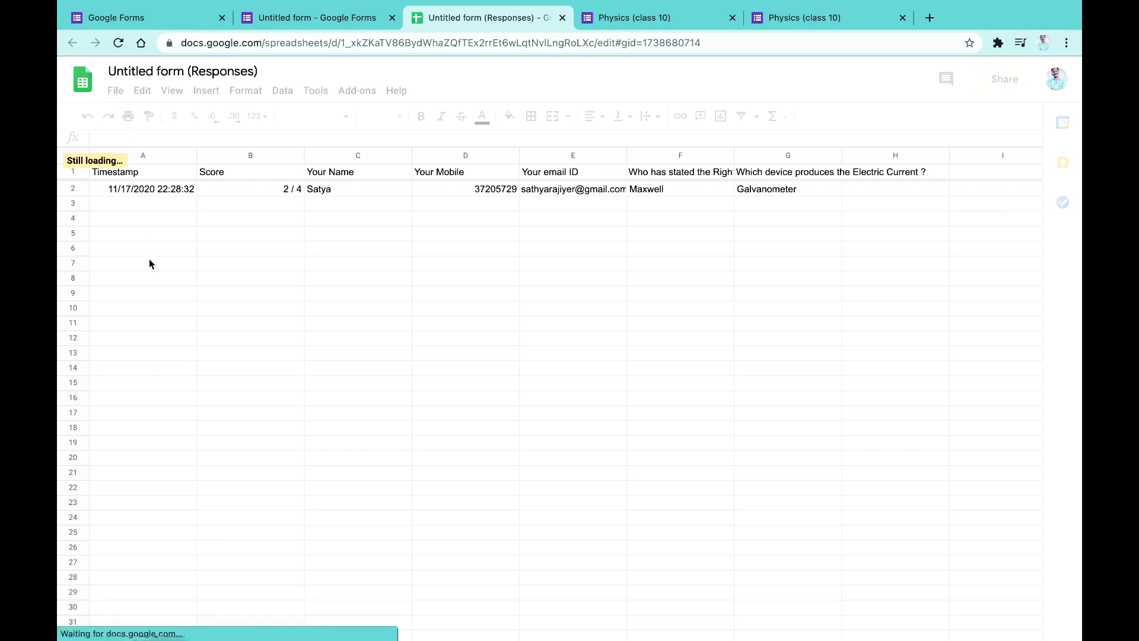
pyautogui.click(127, 266)
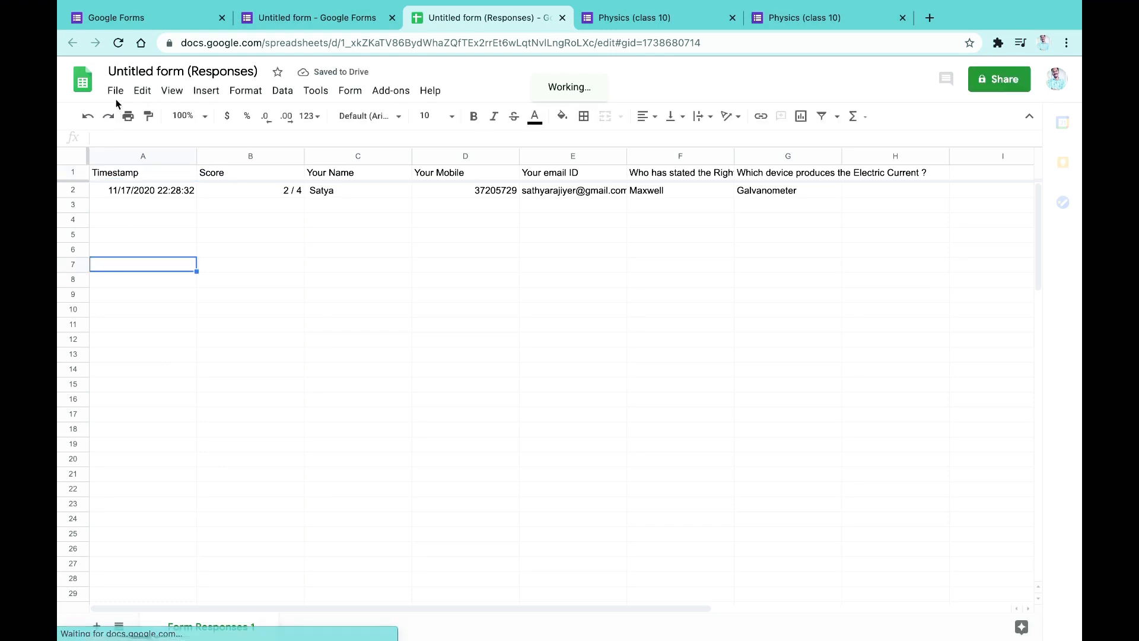
# - Download the responses spreadsheet as a Microsoft Excel (.xlsx) file
pyautogui.click(114, 93)
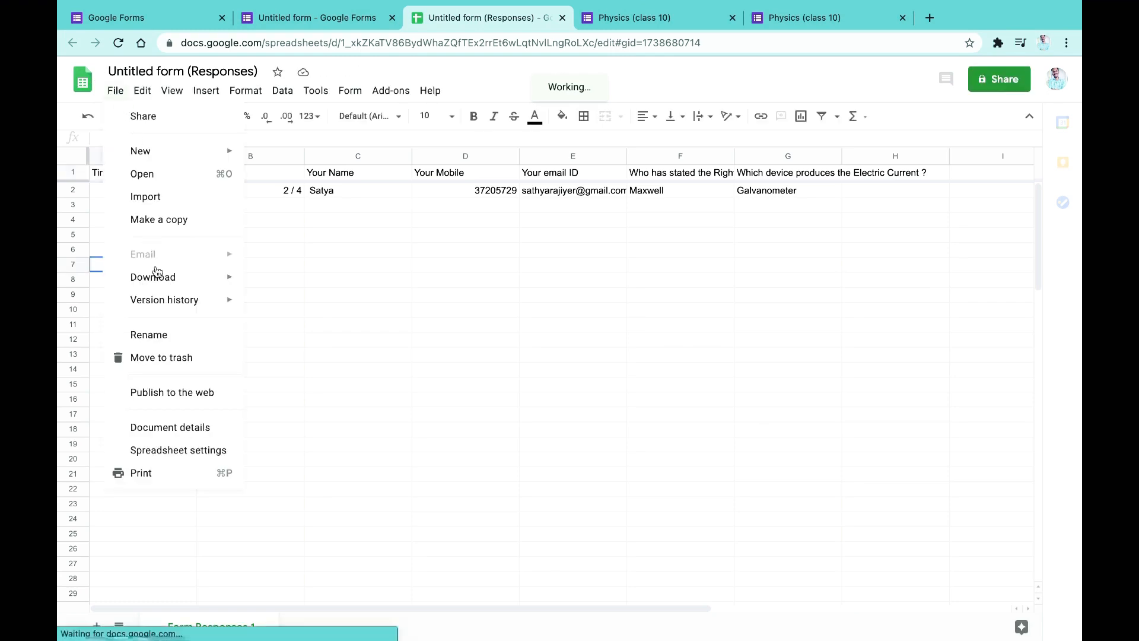
pyautogui.moveTo(159, 280)
pyautogui.click(305, 282)
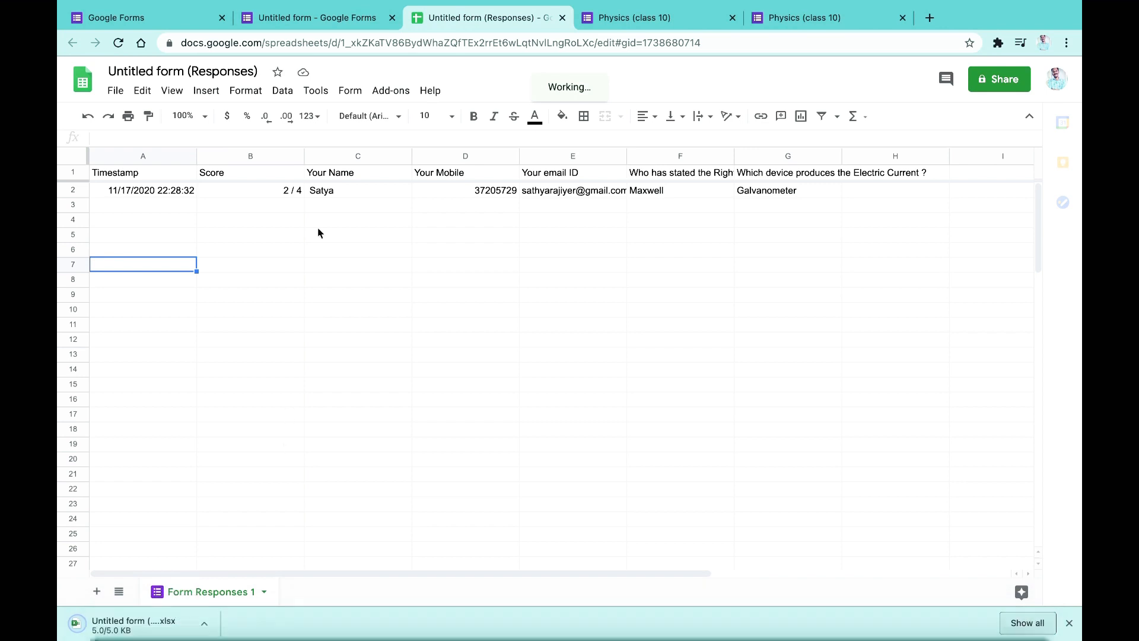
# - Return to the quiz form's questions and copy a shortened link for sending the form to respondents
pyautogui.click(326, 26)
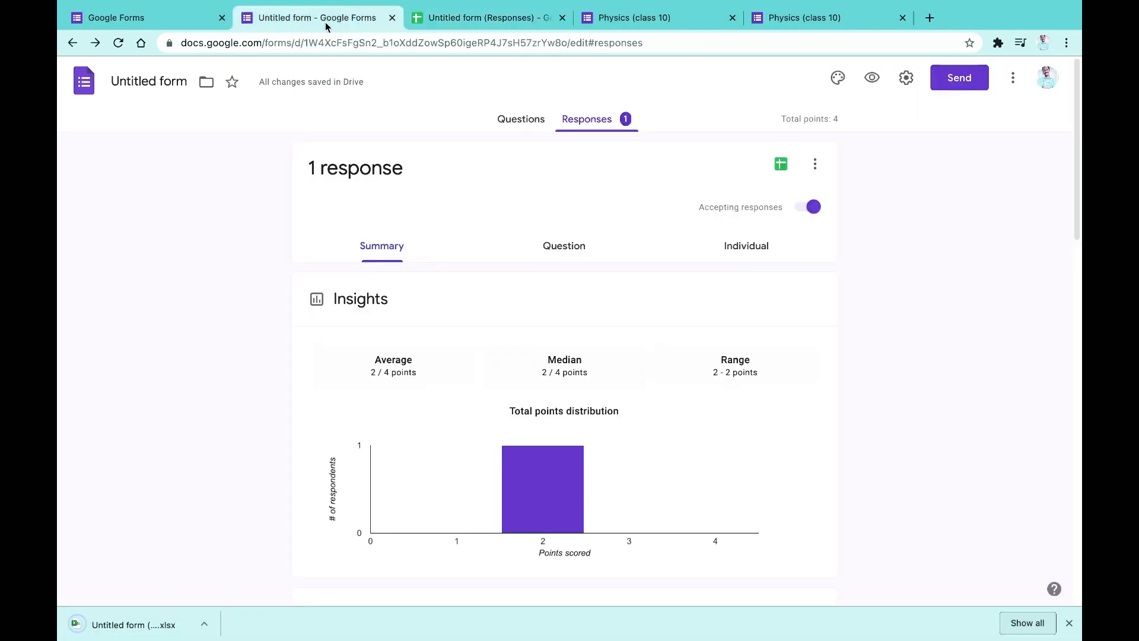
pyautogui.click(514, 122)
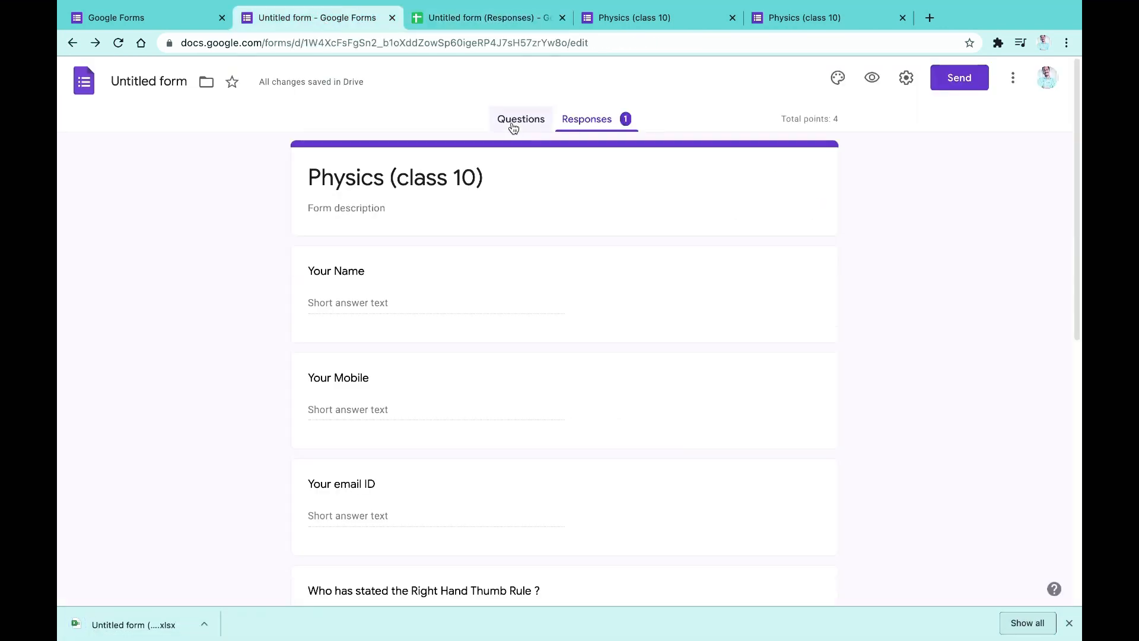
pyautogui.click(960, 88)
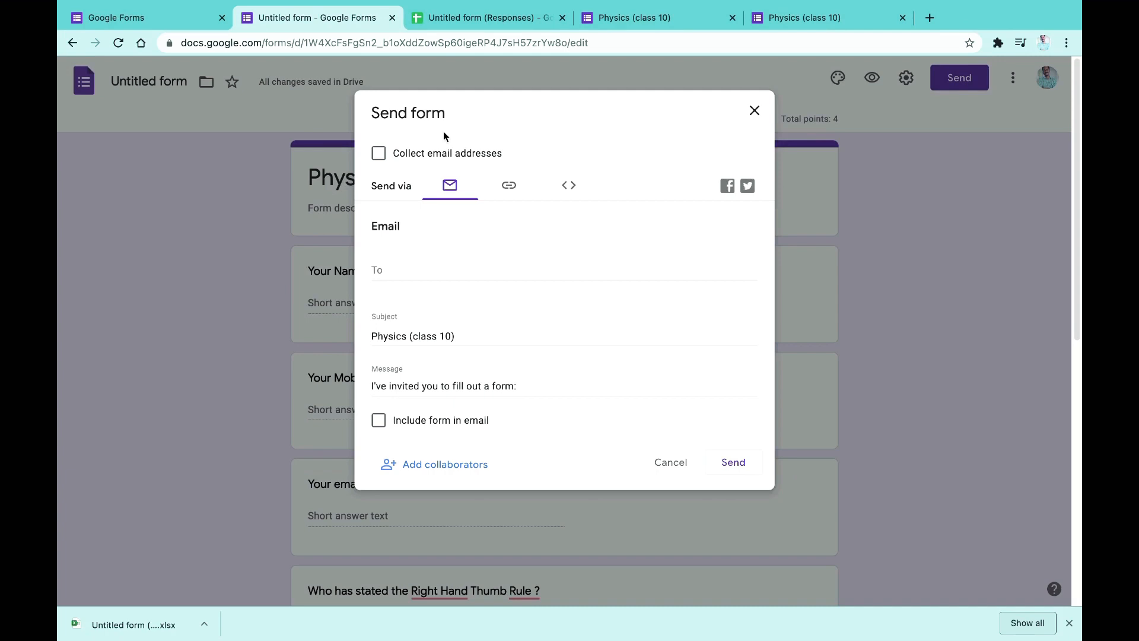
pyautogui.click(415, 267)
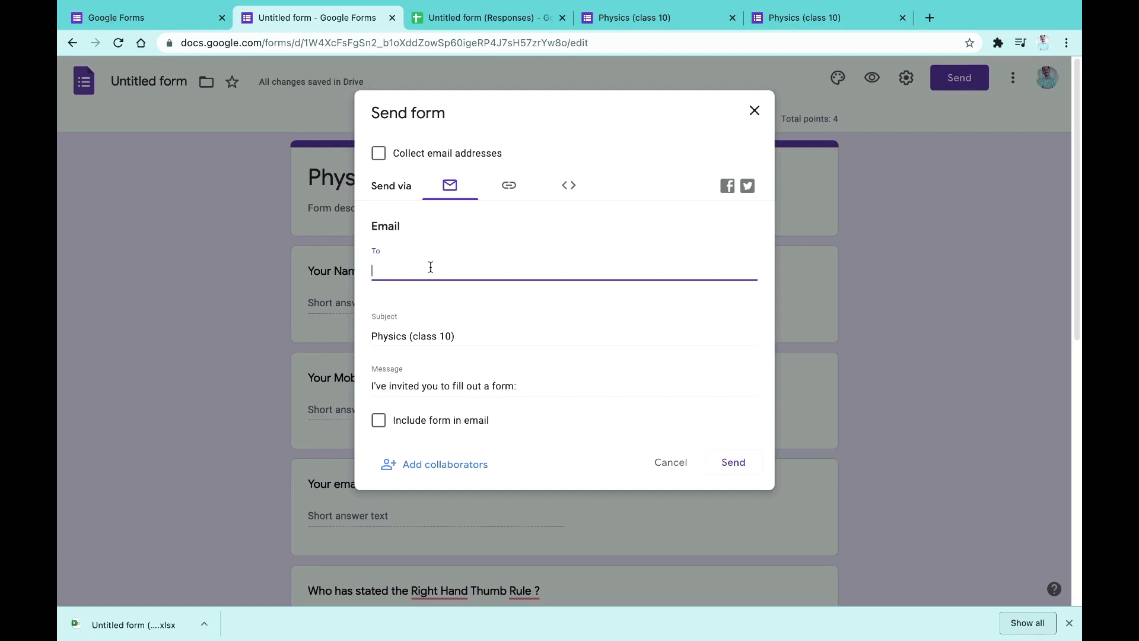
pyautogui.click(507, 187)
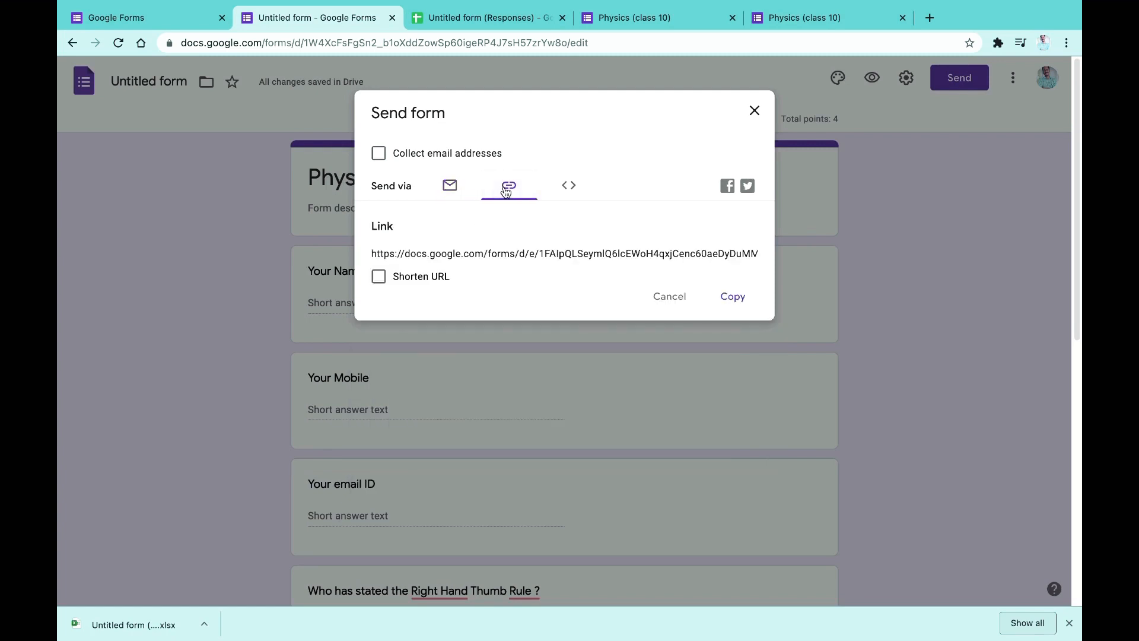
pyautogui.click(378, 277)
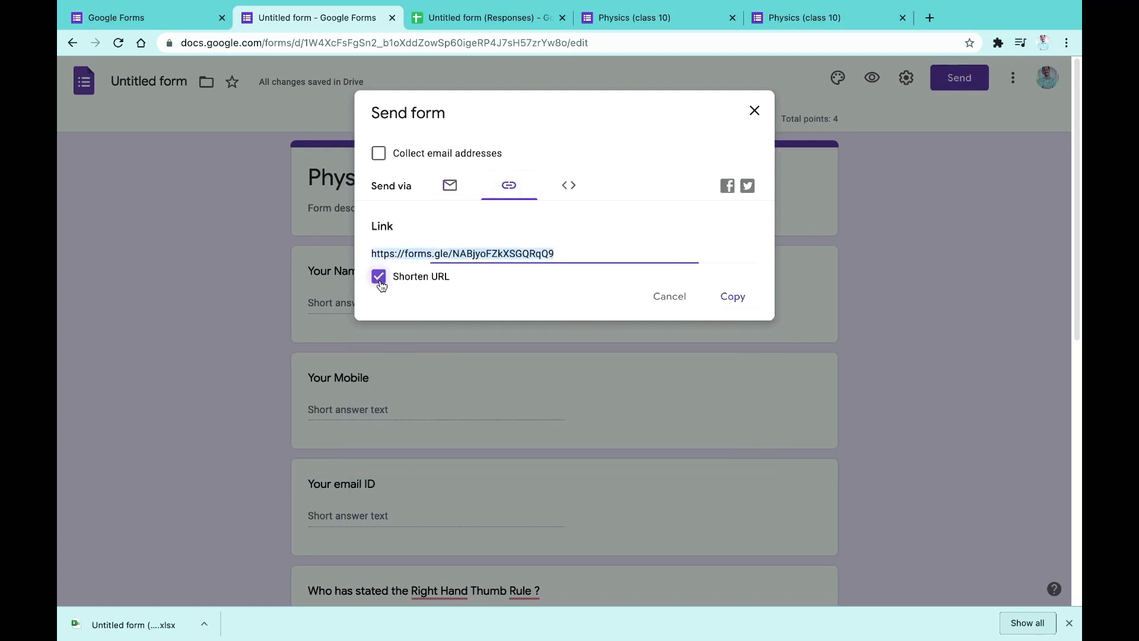
pyautogui.click(749, 302)
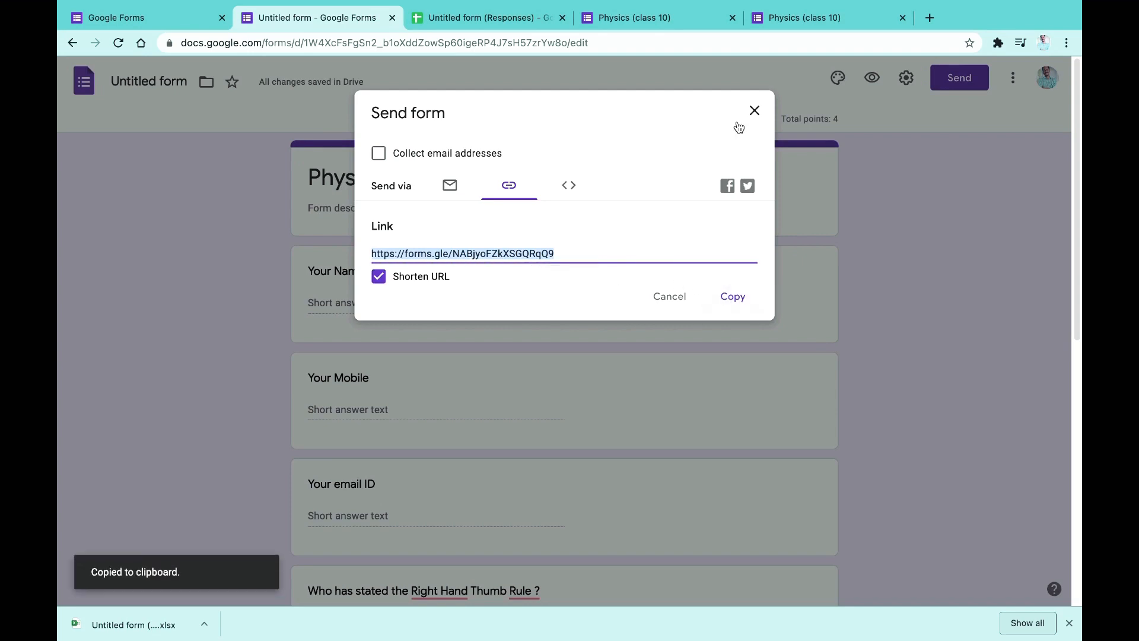
pyautogui.click(755, 113)
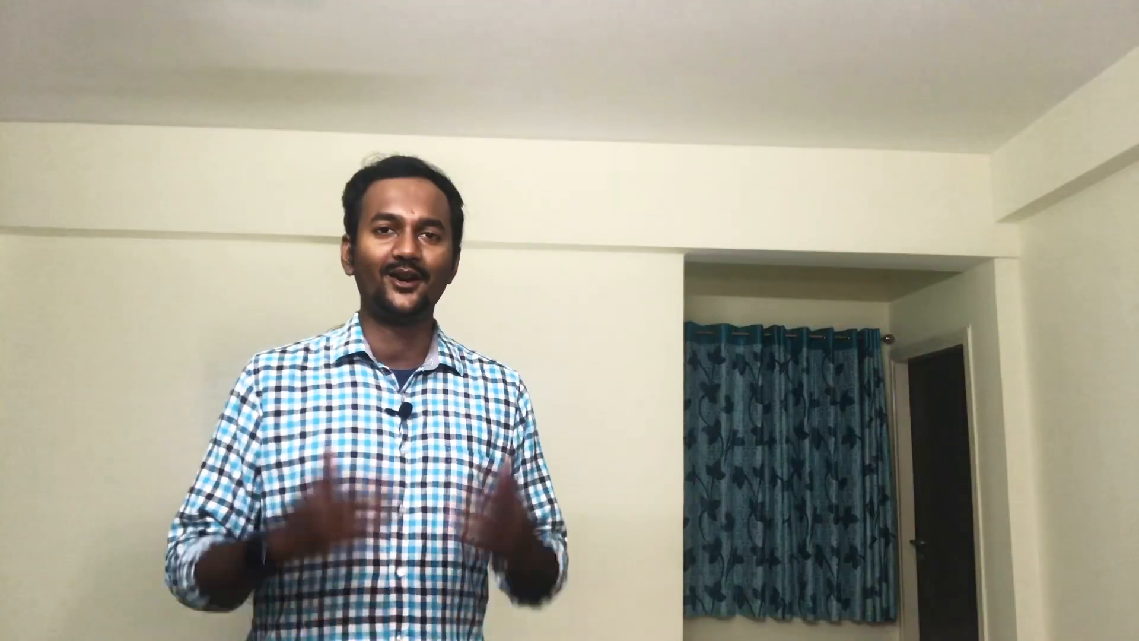